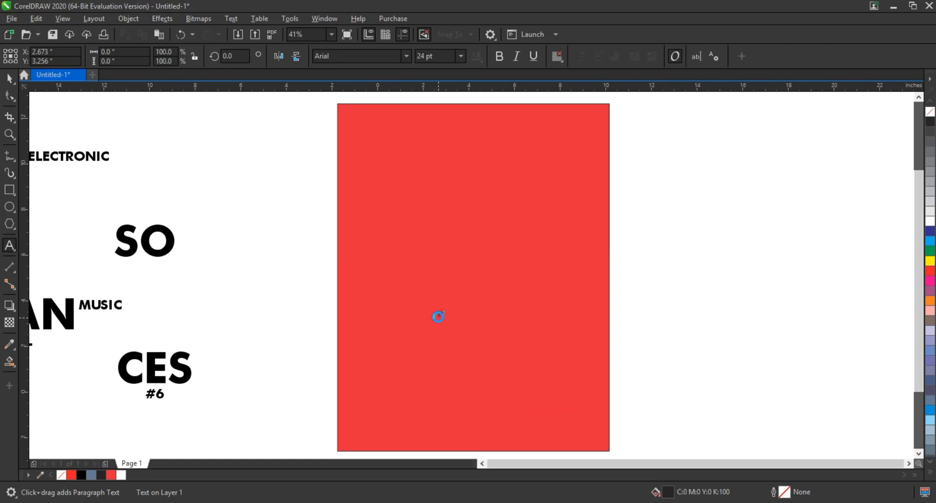
# Enlarge the letter R on the red background to about 7.4 by 8.4 inches
pyautogui.click(9, 79)
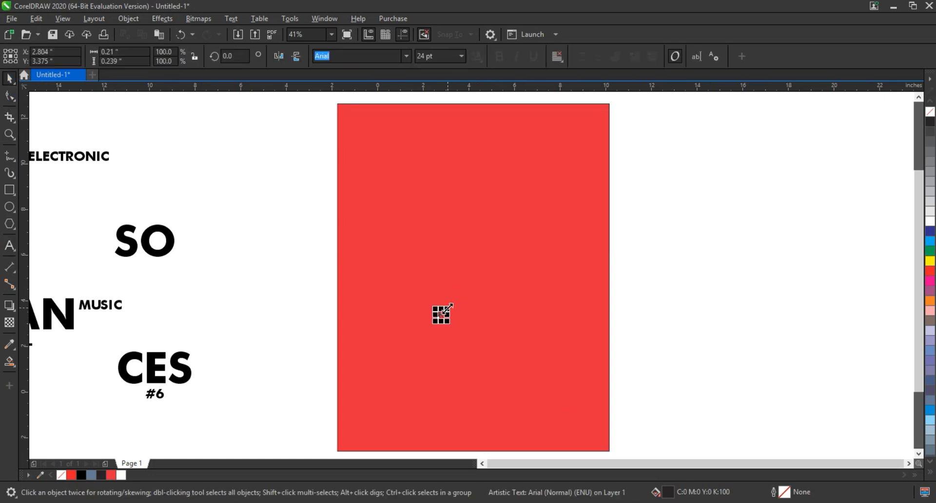
pyautogui.moveTo(448, 309); pyautogui.dragTo(557, 183)
pyautogui.moveTo(431, 323); pyautogui.dragTo(382, 386)
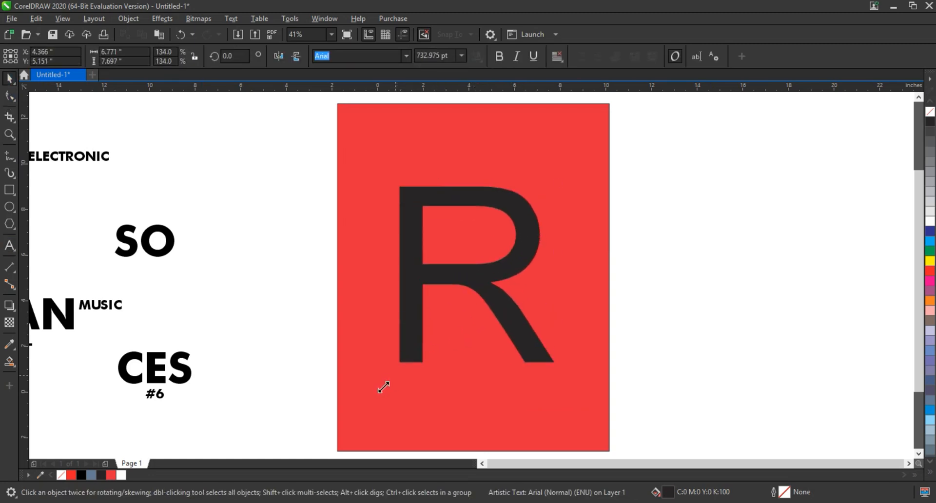
# Change the R's font to Futura Md BT Bold and fill it with black
pyautogui.click(406, 57)
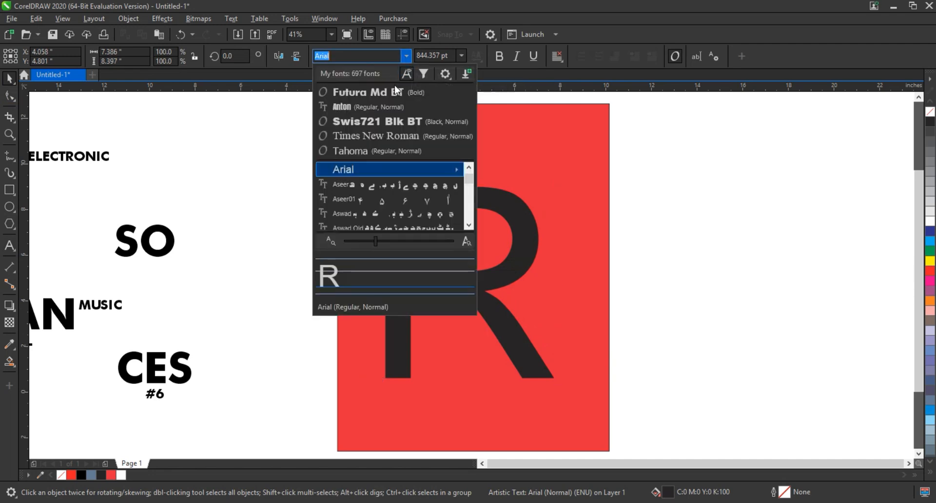
pyautogui.click(371, 92)
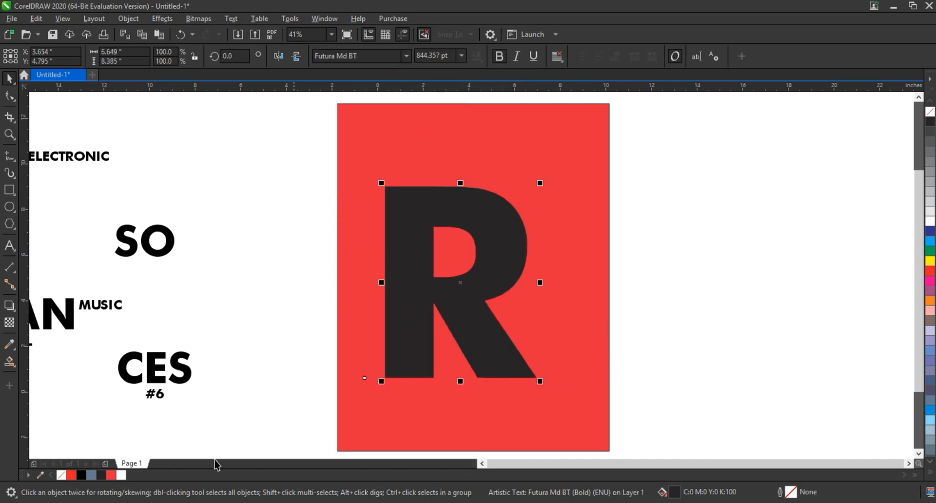
pyautogui.click(82, 475)
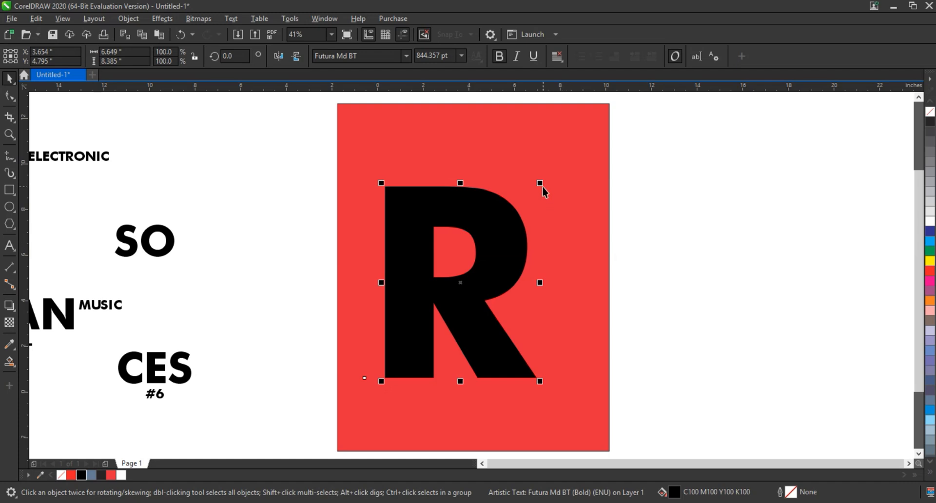
# Enlarge the black R to about 8.4 by 10.7 inches and convert it to curves
pyautogui.moveTo(540, 184); pyautogui.dragTo(578, 152)
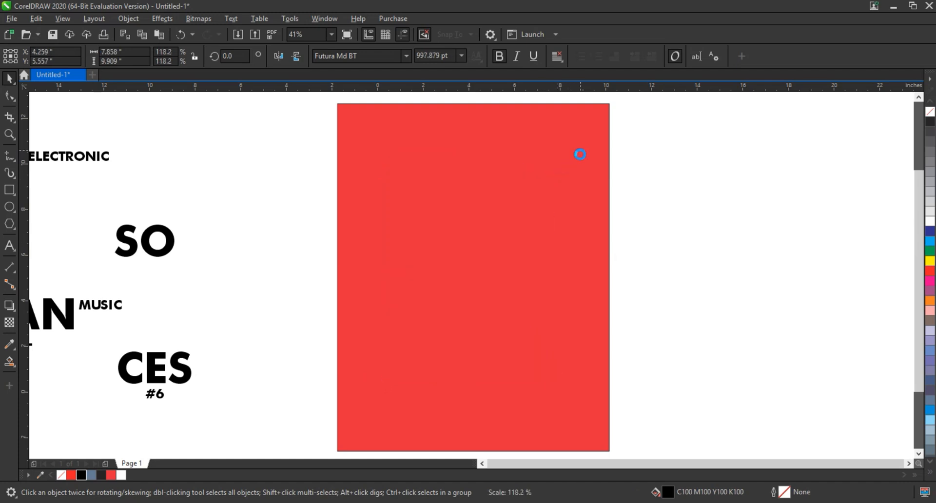
pyautogui.moveTo(567, 383); pyautogui.dragTo(580, 400)
pyautogui.moveTo(530, 360); pyautogui.dragTo(530, 367)
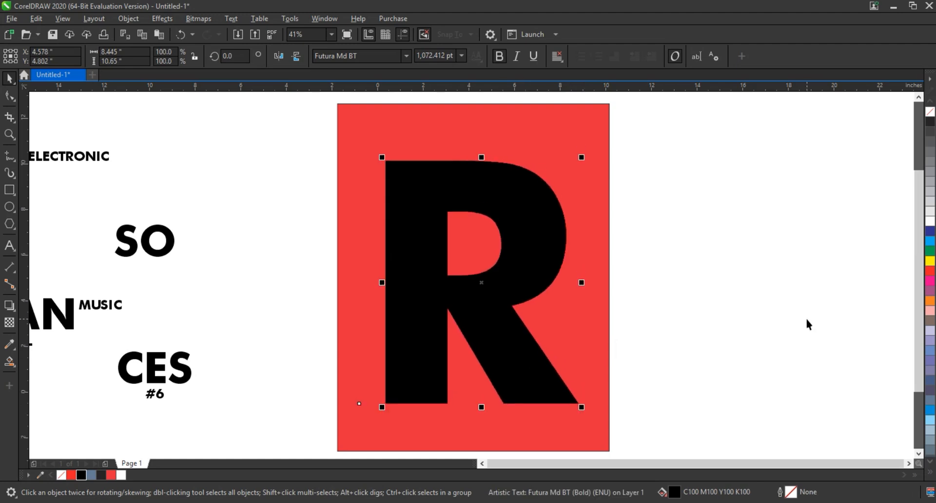
pyautogui.click(131, 19)
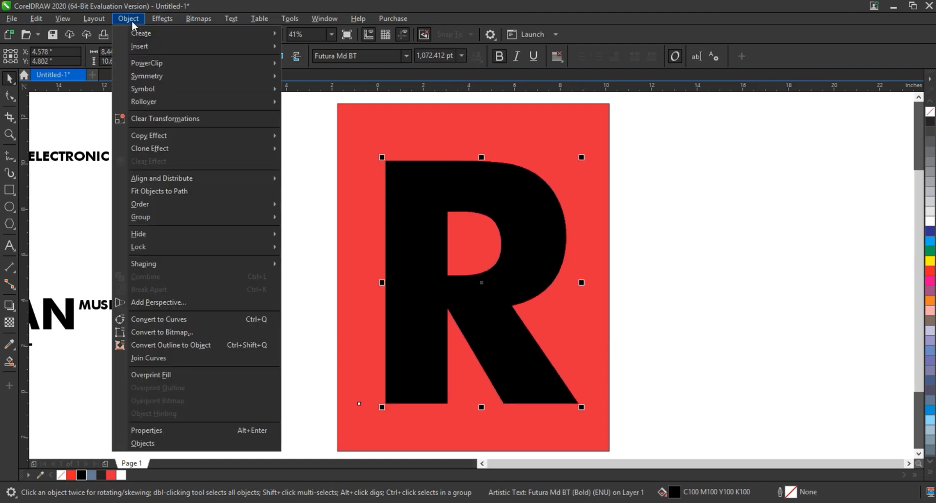
pyautogui.click(155, 319)
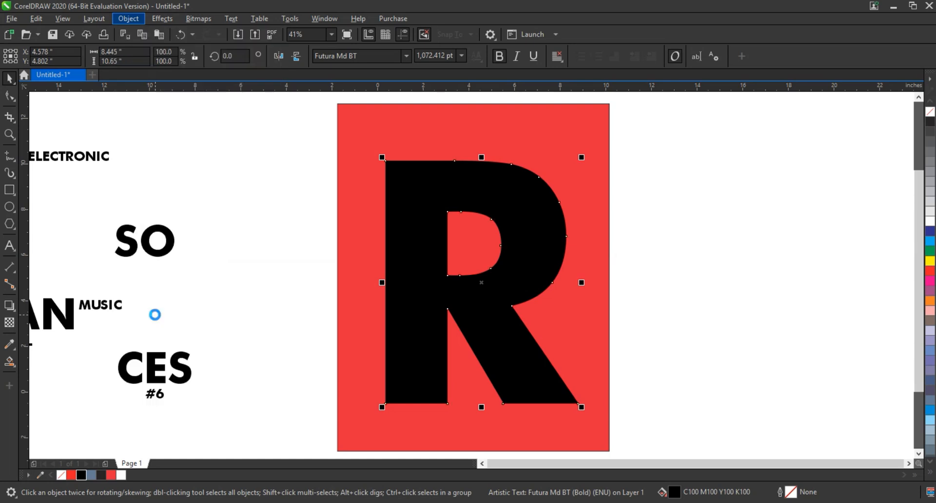
pyautogui.click(263, 256)
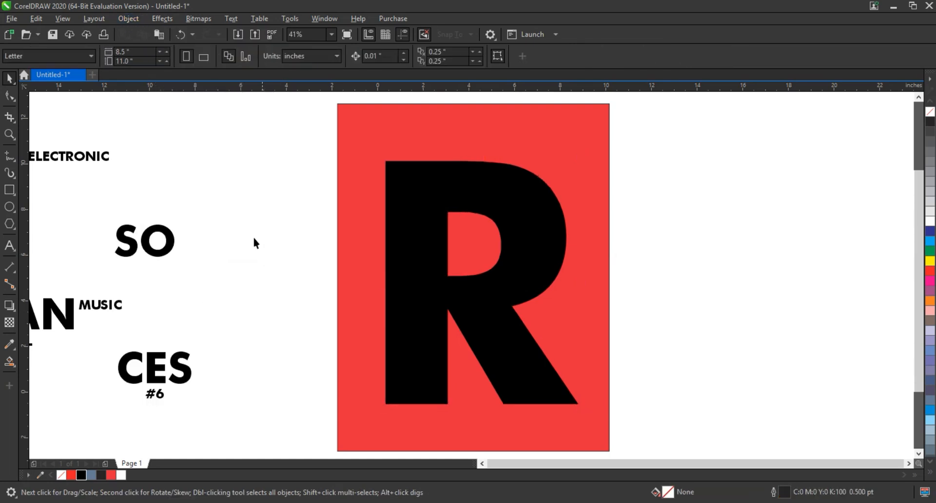
# Draw a freehand straight diagonal line across the upper half of the R and stretch it to about 9.8 by 7.2 inches
pyautogui.press('F5')
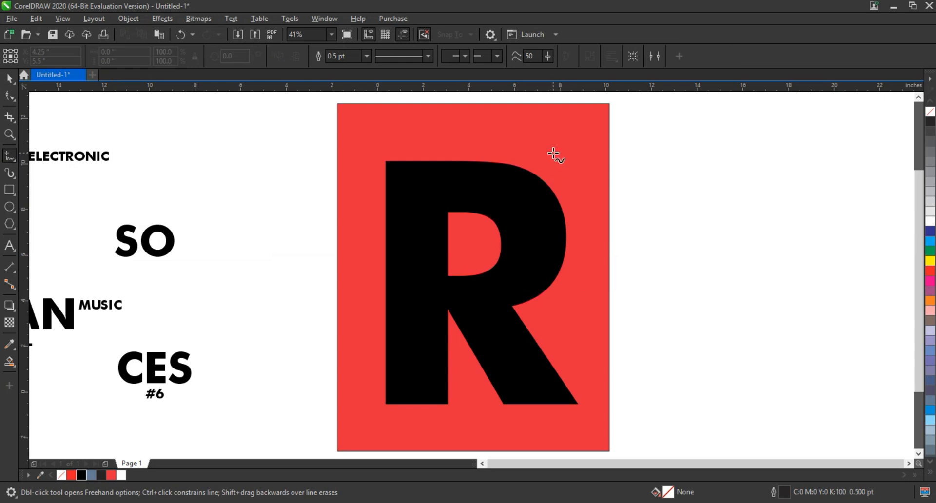
pyautogui.click(552, 154)
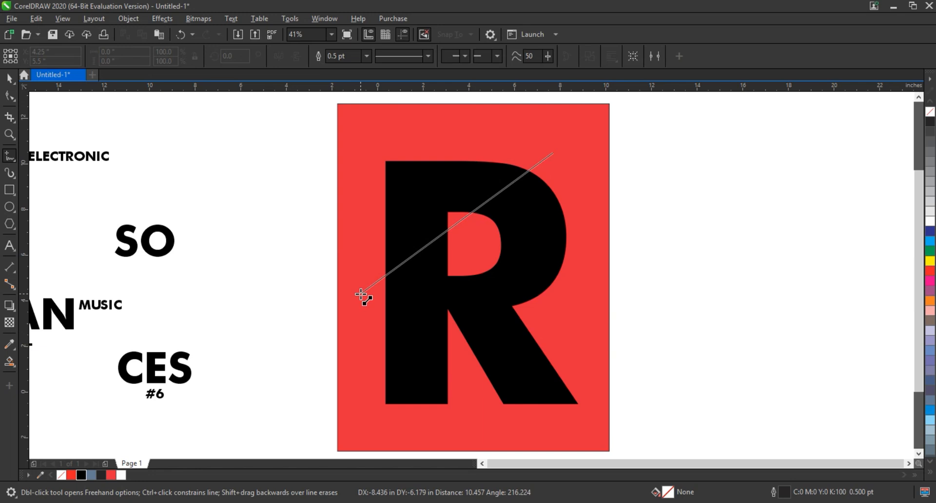
pyautogui.click(361, 295)
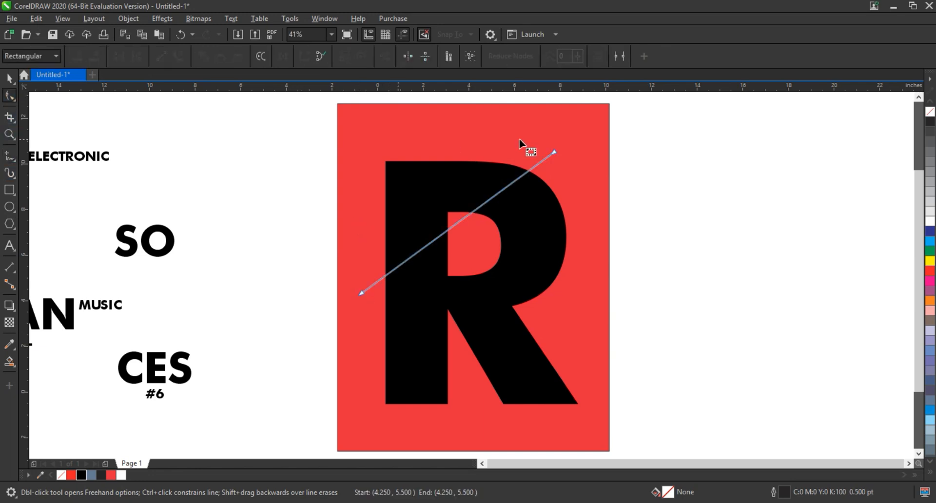
pyautogui.press('space')
pyautogui.moveTo(560, 151); pyautogui.dragTo(574, 140)
# Set the diagonal line's outline width to 4 pt and place three parallel copies lower across the R
pyautogui.click(368, 56)
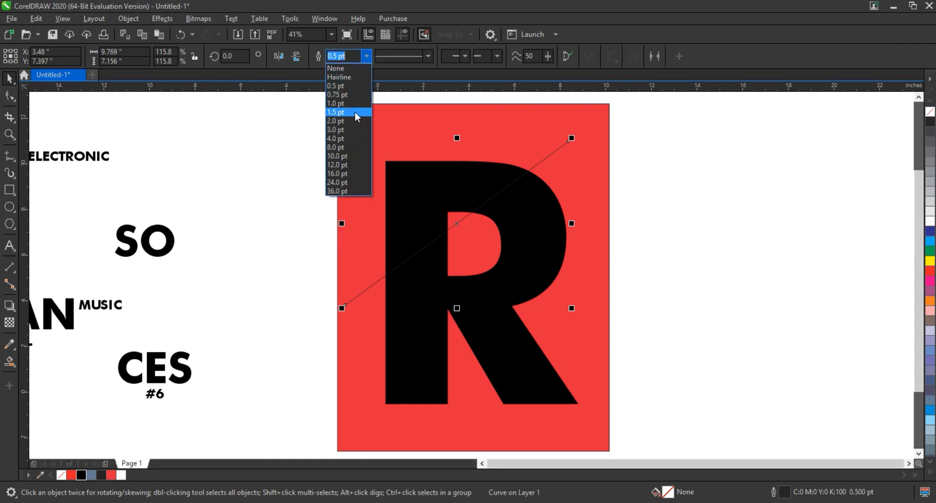
pyautogui.click(360, 121)
pyautogui.click(366, 56)
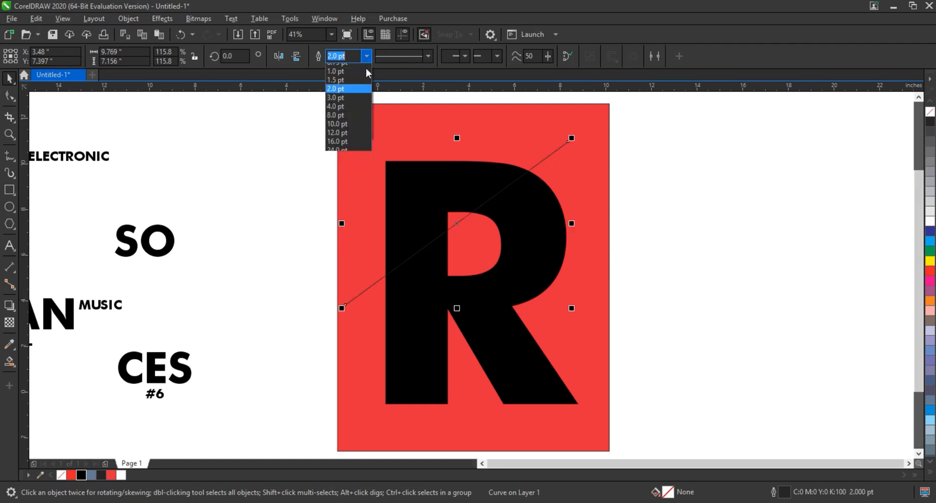
pyautogui.click(361, 144)
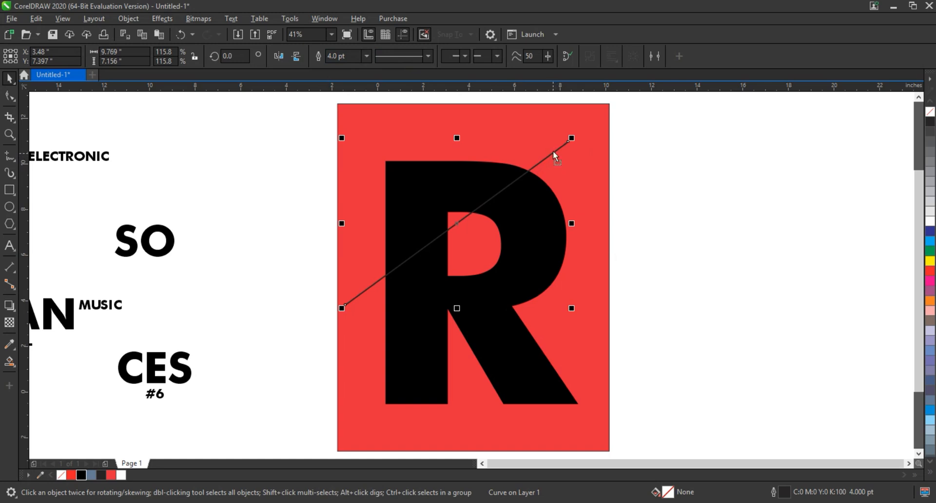
pyautogui.moveTo(555, 148); pyautogui.dragTo(617, 326)
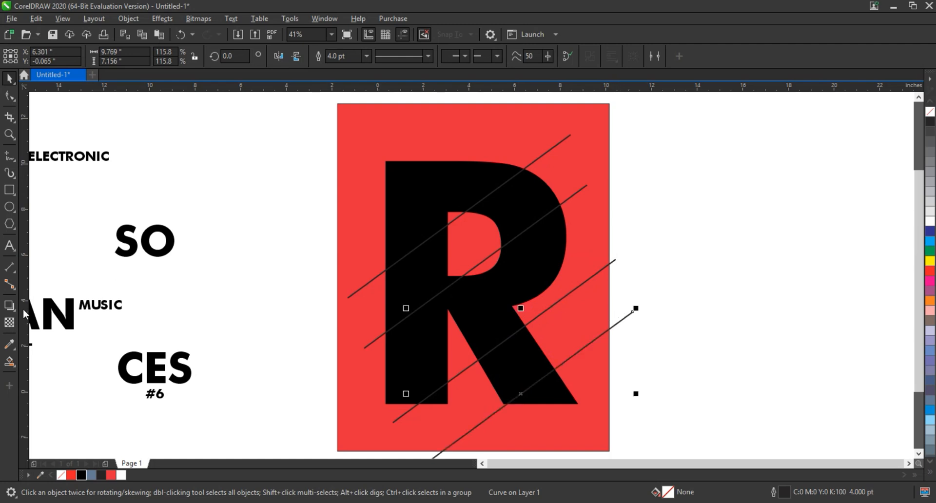
# Smart Fill every region of the R between the diagonal lines with the blue-grey colour, making separate pieces
pyautogui.click(12, 360)
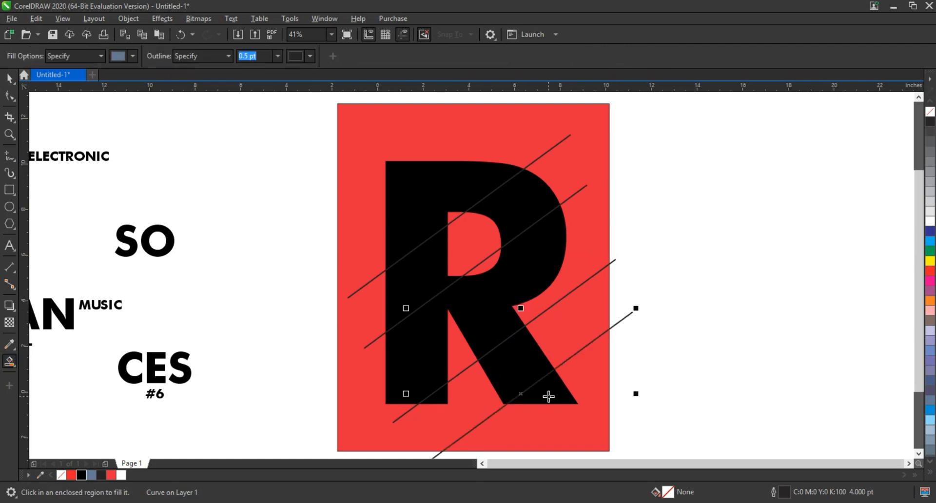
pyautogui.click(548, 396)
pyautogui.click(533, 369)
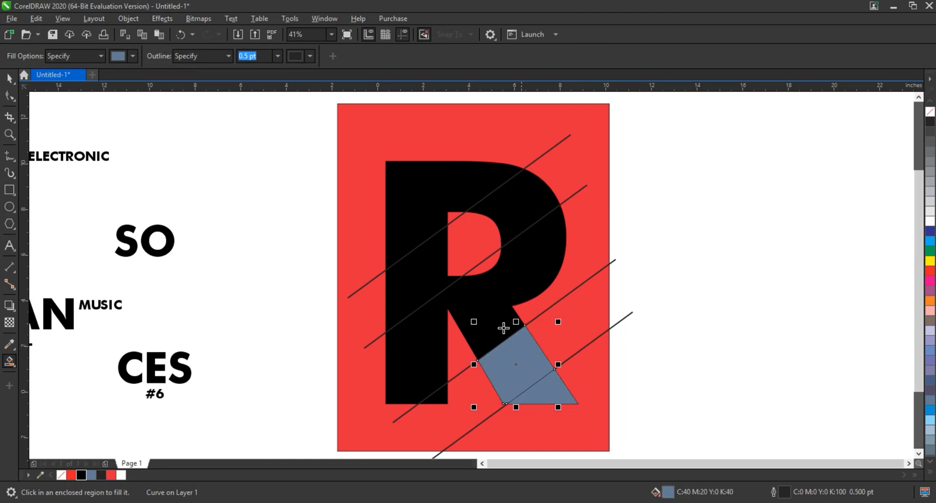
pyautogui.click(494, 317)
pyautogui.click(437, 398)
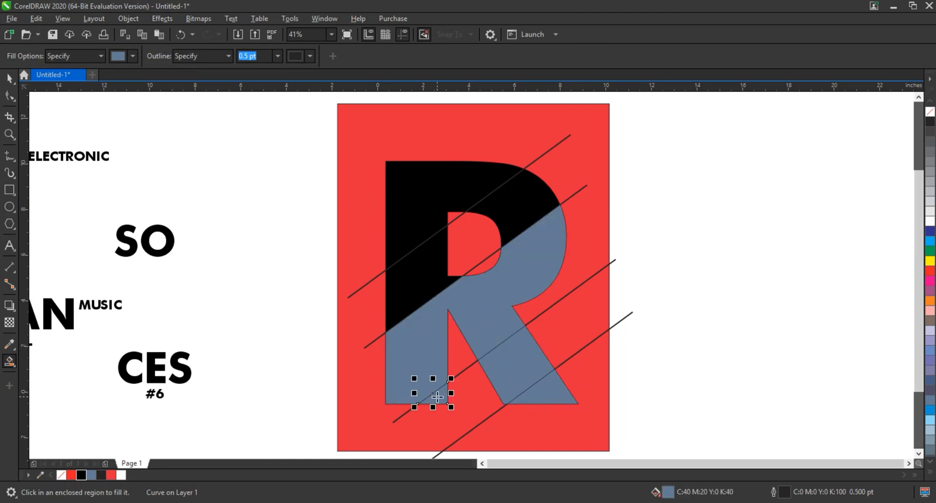
pyautogui.click(424, 291)
pyautogui.click(505, 223)
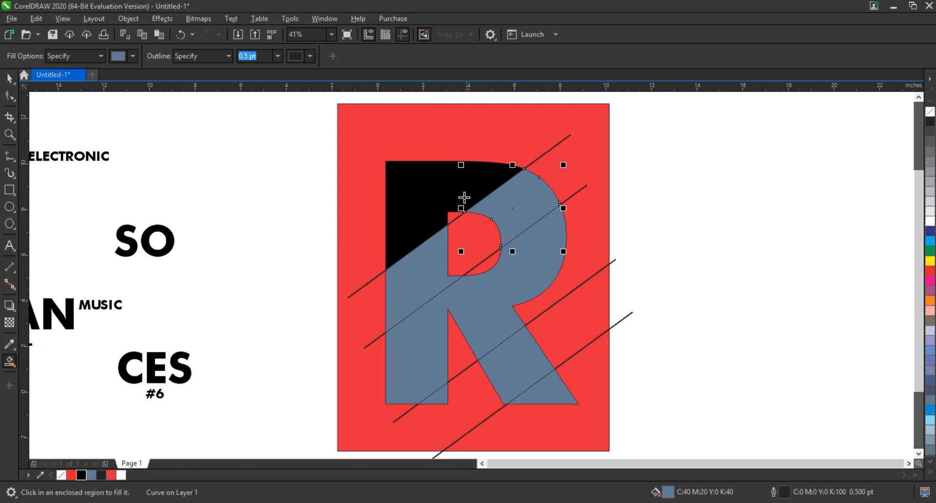
pyautogui.click(461, 194)
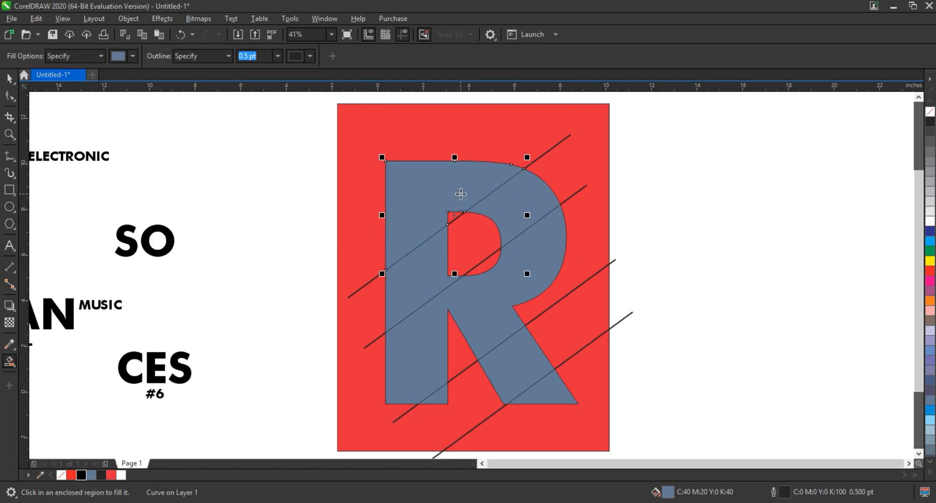
# Delete the four diagonal guide lines crossing the R
pyautogui.click(8, 79)
pyautogui.click(574, 196)
pyautogui.click(556, 147)
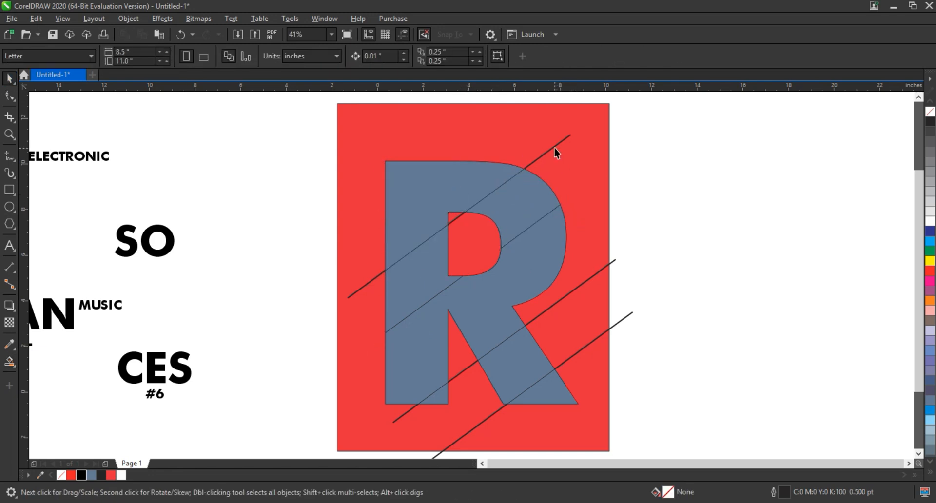
pyautogui.press('Delete')
pyautogui.click(613, 259)
pyautogui.press('Delete')
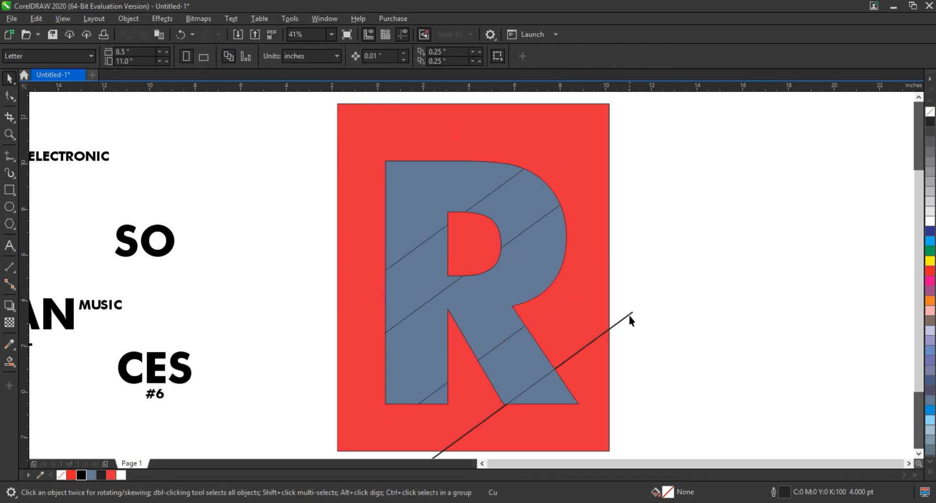
pyautogui.click(630, 313)
pyautogui.press('Delete')
# Delete the original black R beneath the blue-grey pieces, keeping all of the filled pieces
pyautogui.click(517, 352)
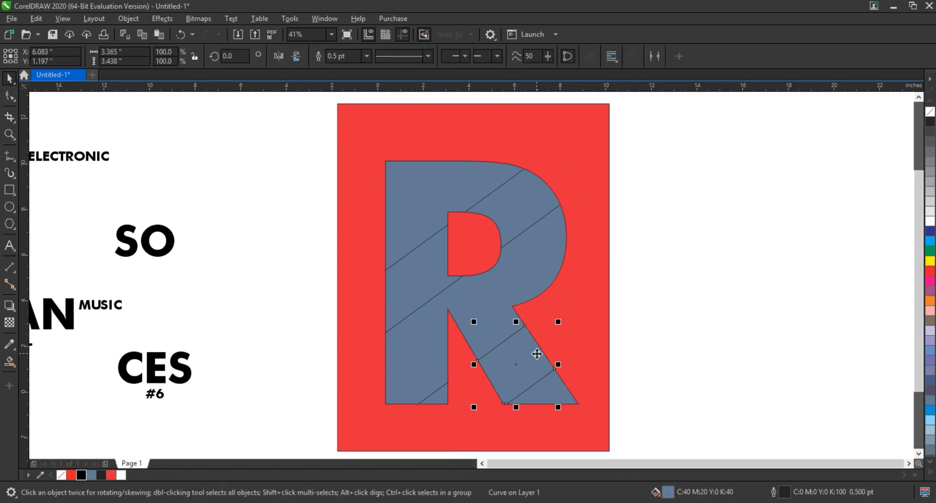
pyautogui.press('Delete')
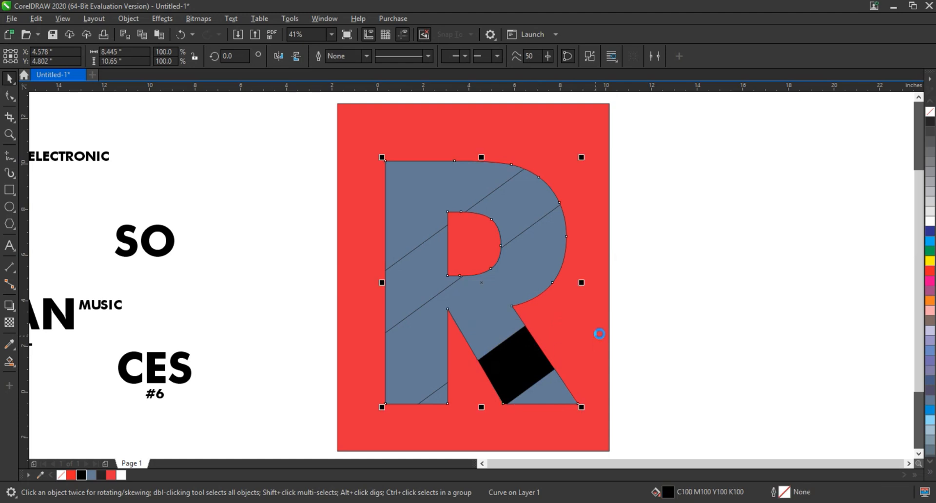
pyautogui.press('Delete')
pyautogui.click(597, 334)
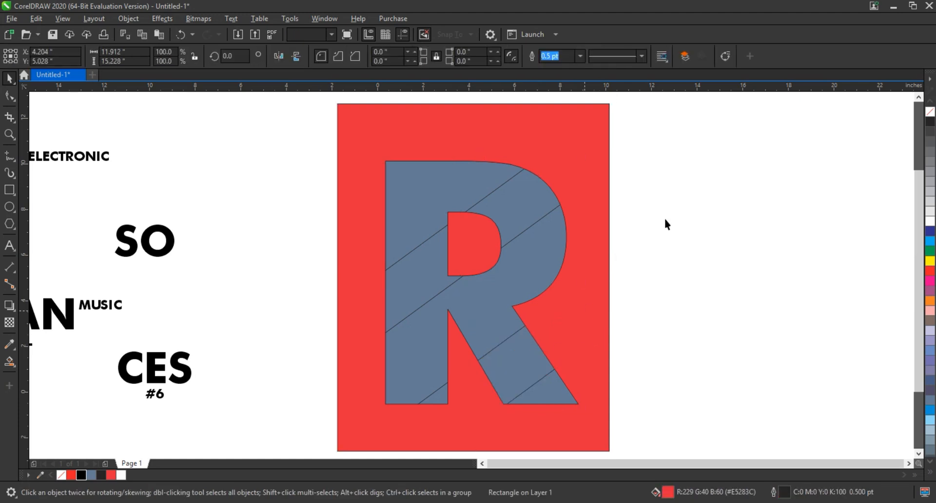
# Fill all the blue-grey pieces of the R with black
pyautogui.moveTo(664, 138); pyautogui.dragTo(205, 429)
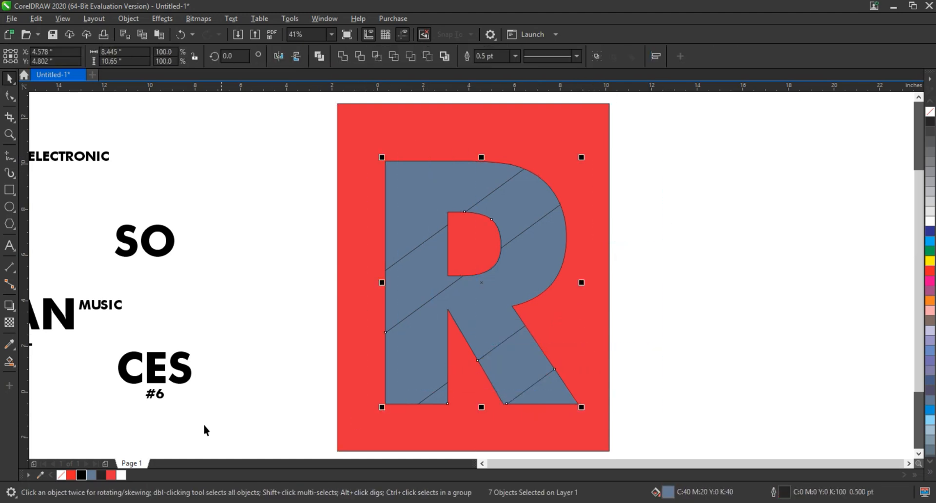
pyautogui.click(82, 475)
pyautogui.click(747, 302)
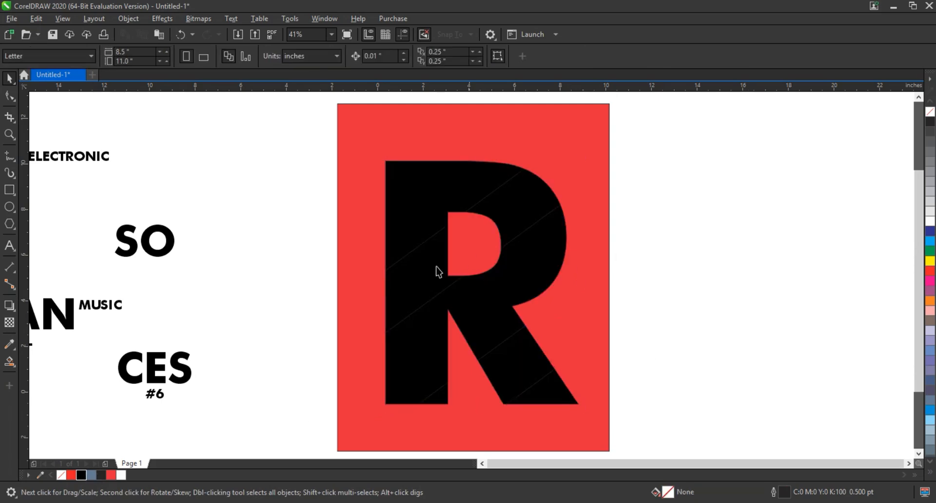
# Delete the pieces forming the upper diagonal band and the lower band through the R's leg and stem corner
pyautogui.click(458, 250)
pyautogui.keyDown('shift'); pyautogui.click(500, 210); pyautogui.keyUp('shift')
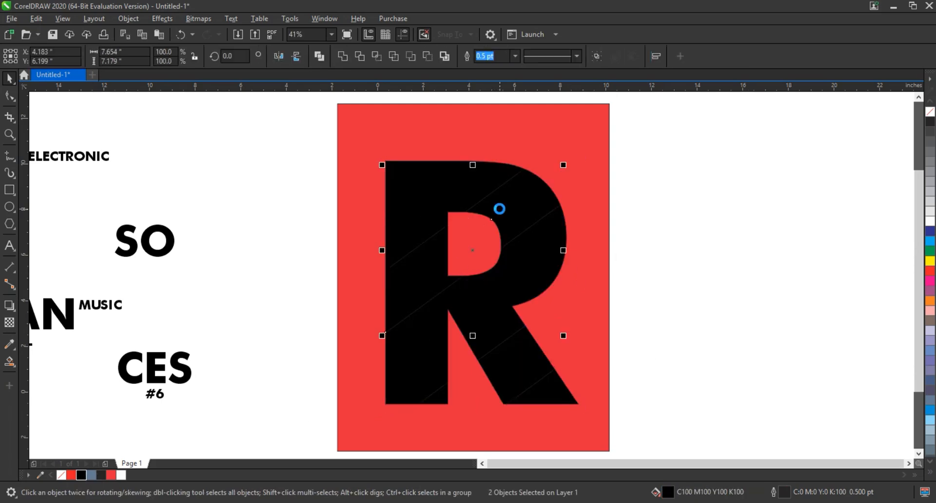
pyautogui.press('Delete')
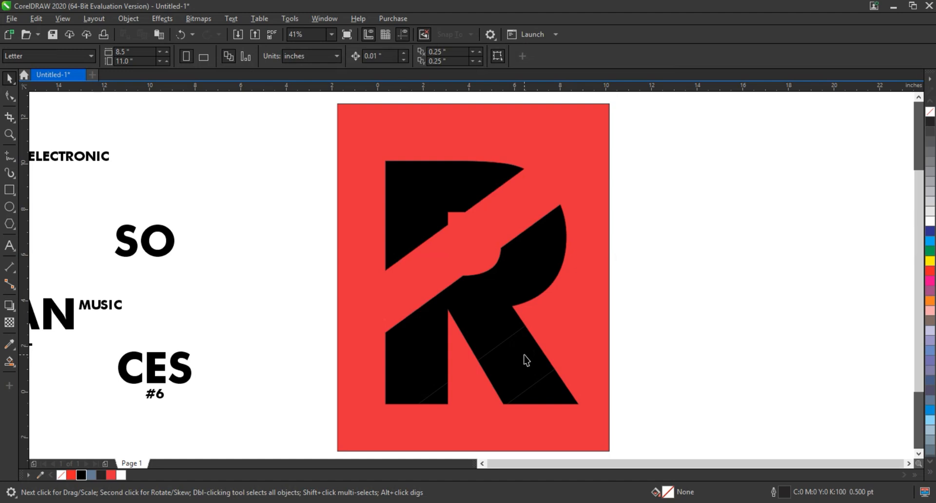
pyautogui.click(525, 357)
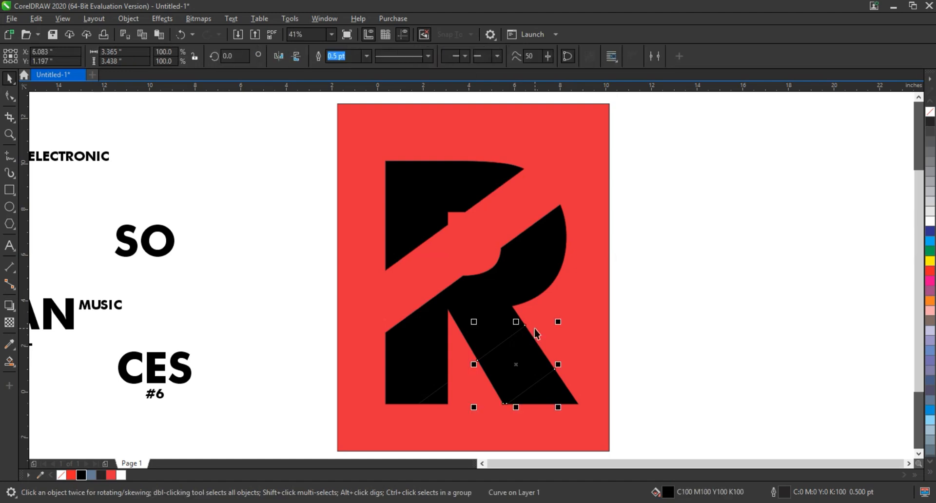
pyautogui.press('Delete')
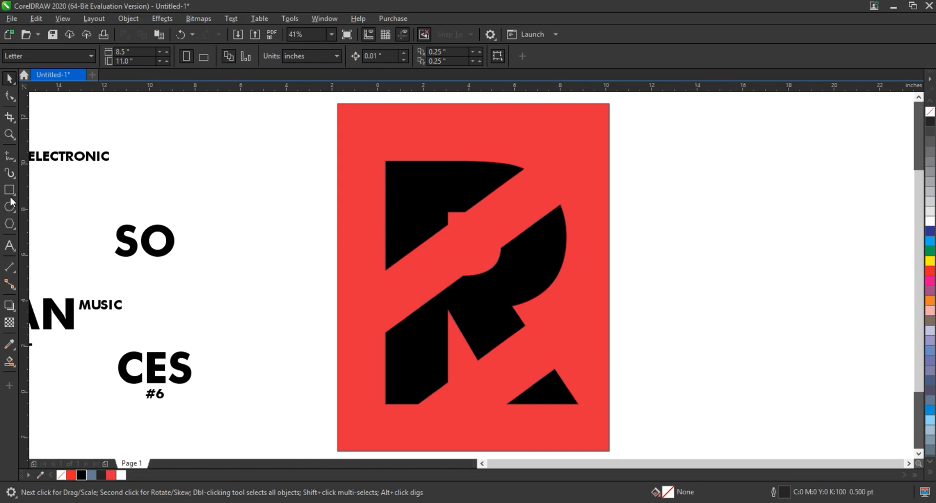
# Draw a shallow arc about 5.58 inches wide above the R and mirror a copy of it to form a lens outline
pyautogui.click(9, 134)
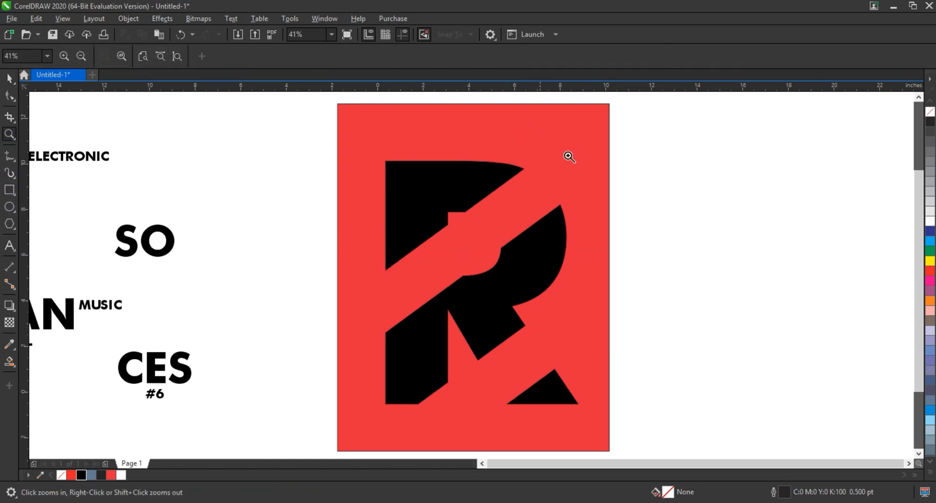
pyautogui.moveTo(324, 112); pyautogui.dragTo(652, 164)
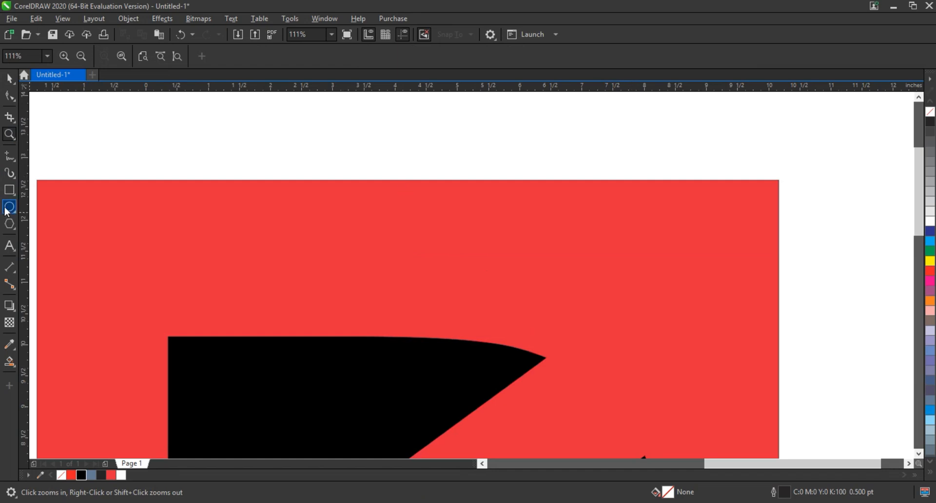
pyautogui.click(9, 156)
pyautogui.click(193, 242)
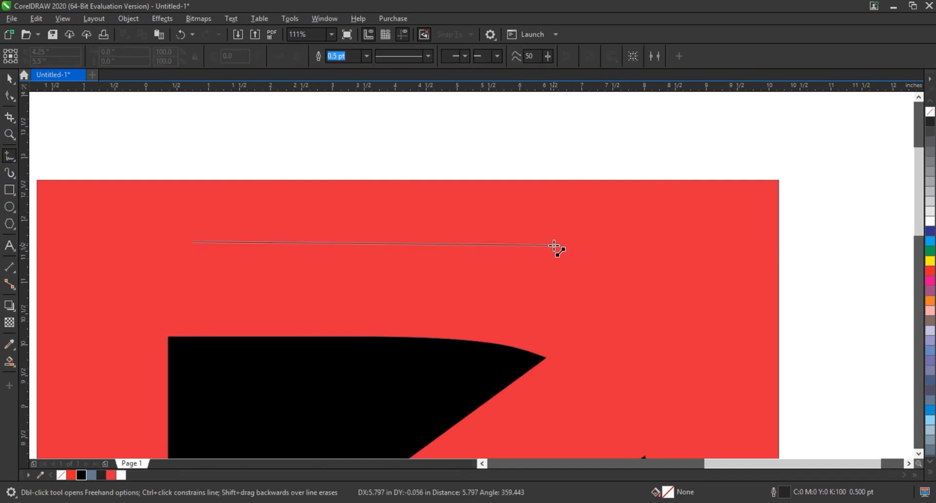
pyautogui.click(541, 241)
pyautogui.press('F10')
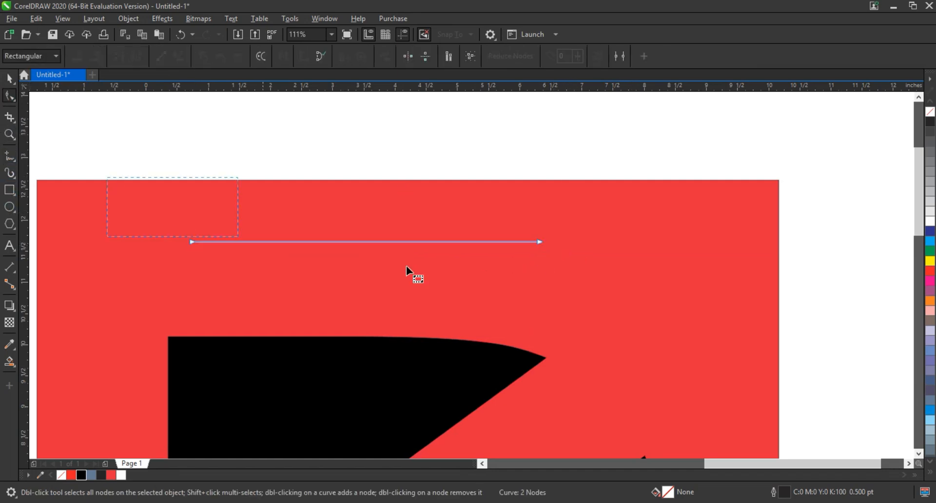
pyautogui.moveTo(344, 241); pyautogui.dragTo(366, 243)
pyautogui.click(10, 78)
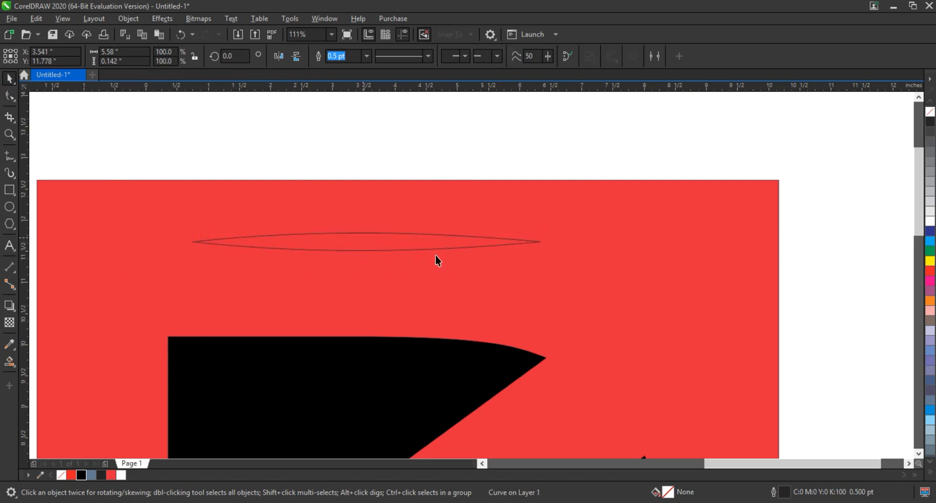
# Widen the mirrored arc to about 6.48 inches, overlap it with the other arc, and Smart Fill the thin enclosed sliver
pyautogui.moveTo(544, 235); pyautogui.dragTo(575, 243)
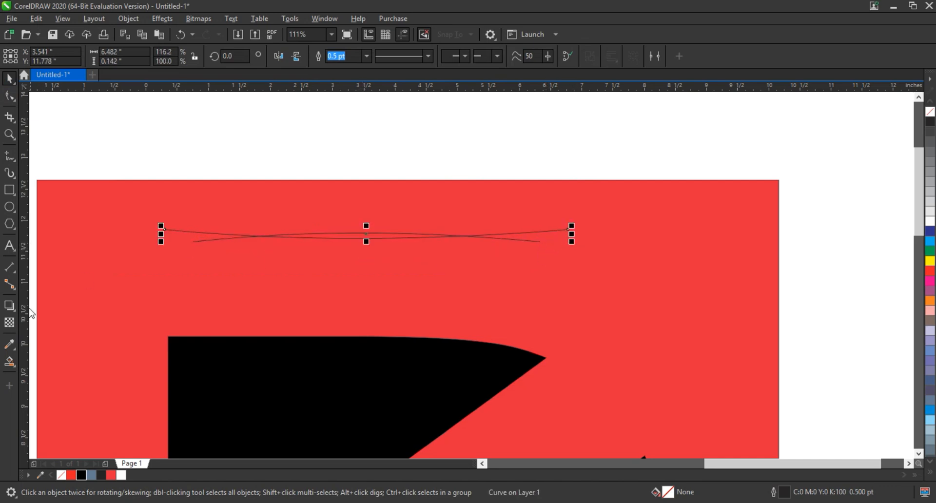
pyautogui.click(11, 361)
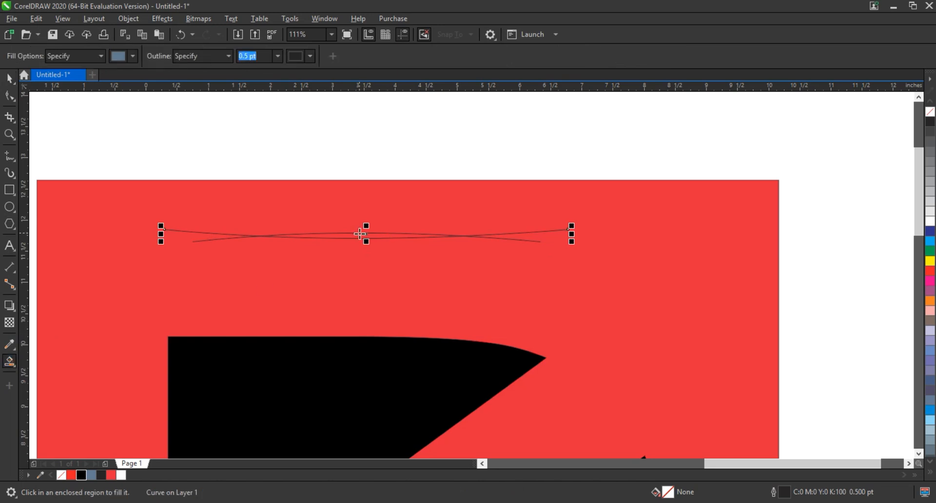
pyautogui.click(358, 237)
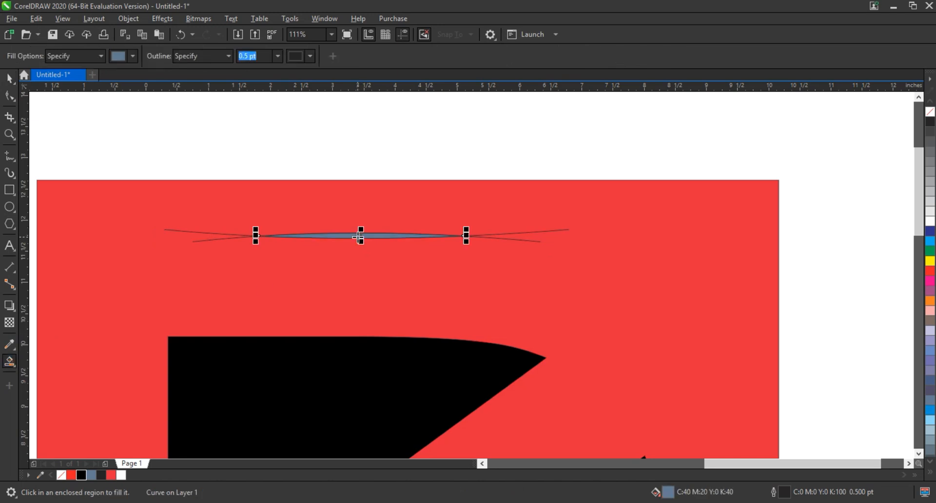
# Delete both construction arcs, keeping only the blue-grey filled sliver
pyautogui.press('space')
pyautogui.click(508, 242)
pyautogui.press('Delete')
pyautogui.click(510, 235)
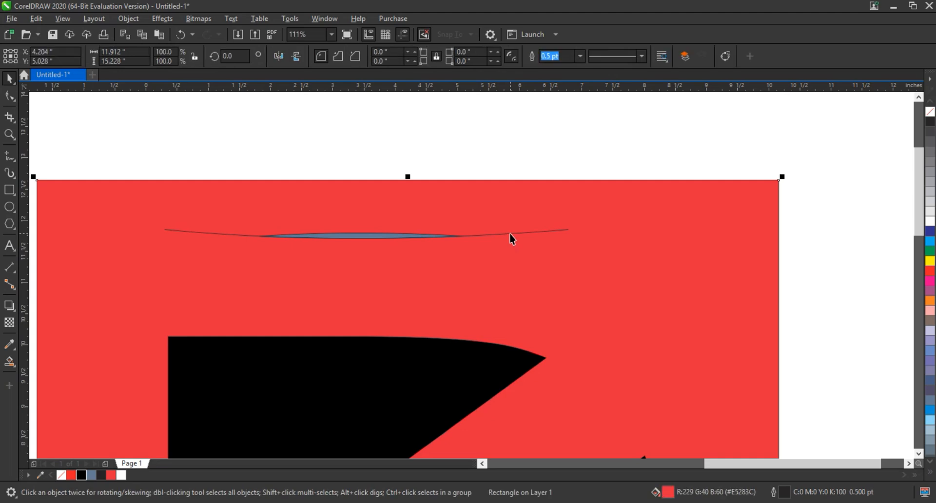
pyautogui.click(511, 235)
pyautogui.press('Delete')
# Fill the sliver with black, flatten it to about 0.048 inches high, and place it above the poster
pyautogui.click(395, 237)
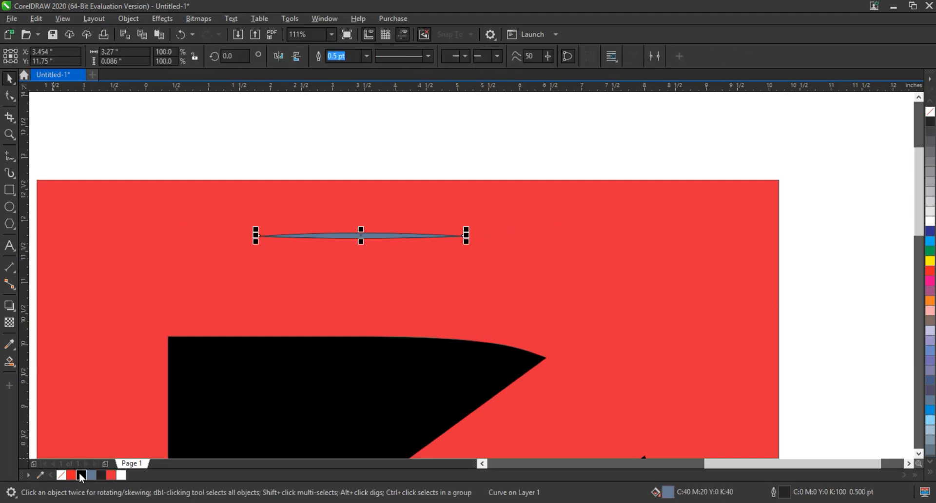
pyautogui.click(80, 475)
pyautogui.moveTo(362, 246); pyautogui.dragTo(412, 161)
pyautogui.hotkey('shift', 'F2')
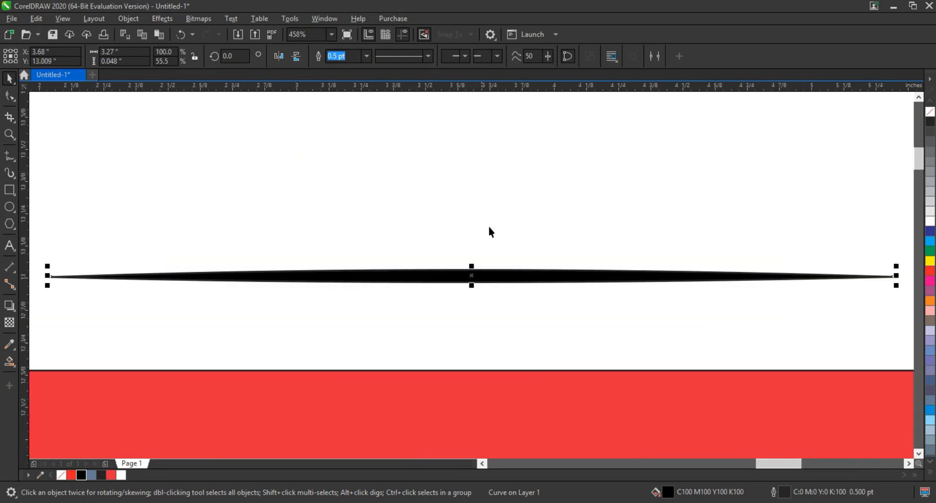
# Duplicate the black spike slightly upward and repeat the copy to build a tight vertical stack of 25 spikes
pyautogui.scroll(-2, 489, 233)
pyautogui.moveTo(502, 249); pyautogui.dragTo(502, 246)
pyautogui.hotkey('ctrl', 'r')
pyautogui.hotkey('ctrl', 'r')
pyautogui.hotkey('ctrl', 'r')
pyautogui.hotkey('ctrl', 'r')
pyautogui.hotkey('ctrl', 'r')
pyautogui.hotkey('ctrl', 'r')
pyautogui.hotkey('ctrl', 'r')
pyautogui.hotkey('ctrl', 'r')
pyautogui.hotkey('ctrl', 'r')
pyautogui.hotkey('ctrl', 'r')
pyautogui.hotkey('ctrl', 'r')
pyautogui.hotkey('ctrl', 'r')
pyautogui.hotkey('ctrl', 'r')
pyautogui.hotkey('ctrl', 'r')
pyautogui.hotkey('ctrl', 'r')
pyautogui.hotkey('ctrl', 'r')
pyautogui.hotkey('ctrl', 'r')
pyautogui.hotkey('ctrl', 'r')
pyautogui.hotkey('ctrl', 'r')
pyautogui.hotkey('ctrl', 'r')
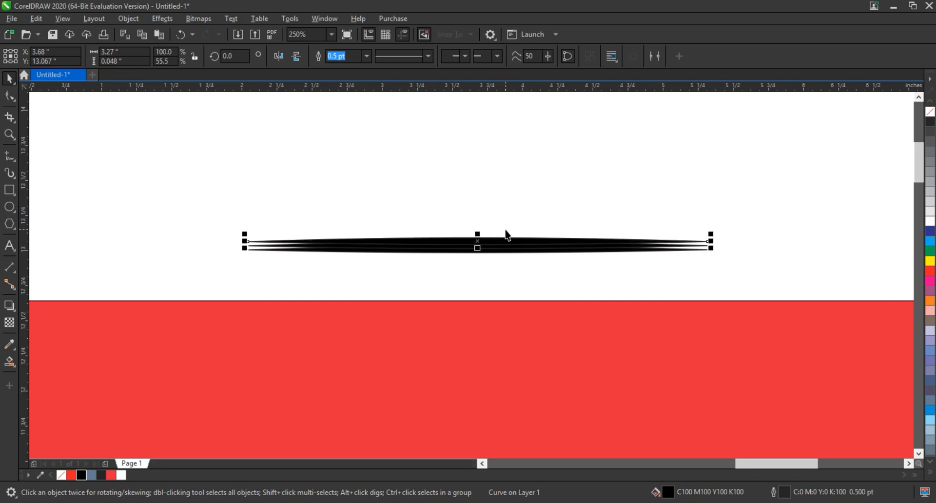
pyautogui.hotkey('ctrl', 'r')
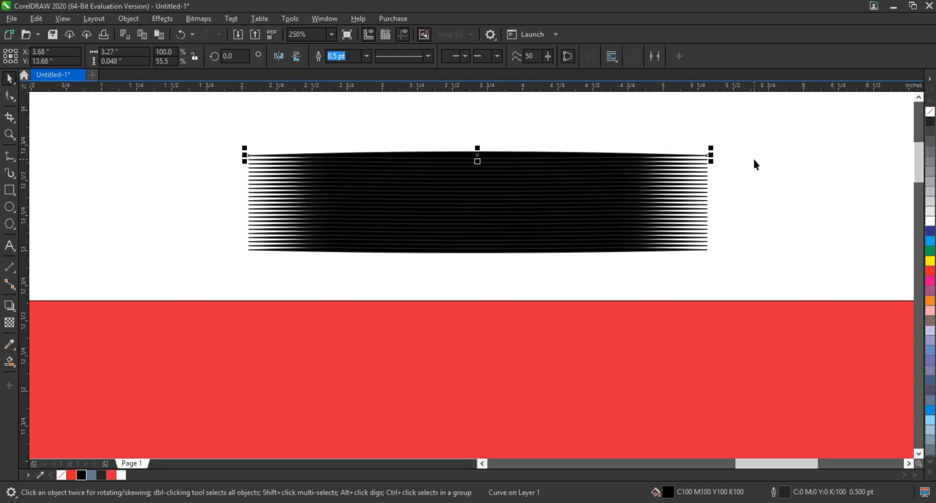
pyautogui.hotkey('ctrl', 'r')
# Shorten one spike about its centre to about 2.70 inches and repeat the resize on scattered spikes through the stack
pyautogui.click(665, 171)
pyautogui.moveTo(713, 165); pyautogui.dragTo(669, 165)
pyautogui.click(634, 195)
pyautogui.hotkey('ctrl', 'r')
pyautogui.click(614, 211)
pyautogui.hotkey('ctrl', 'r')
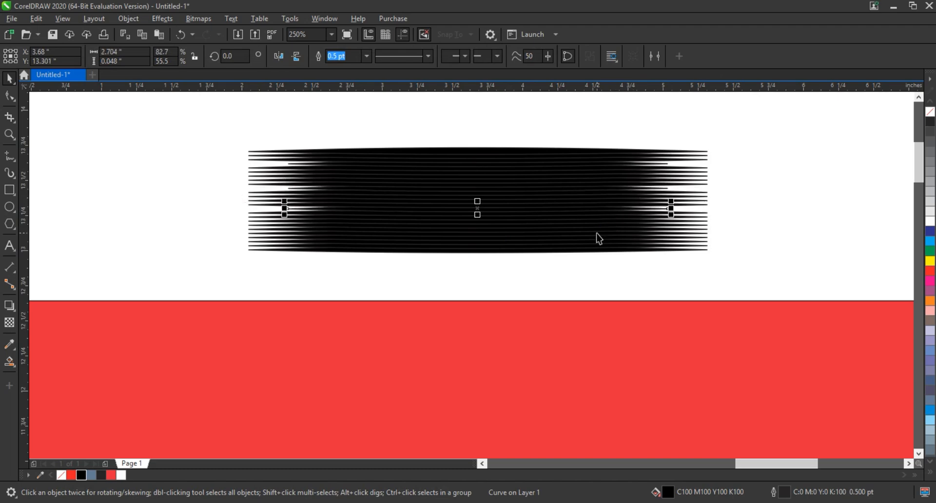
pyautogui.click(598, 234)
pyautogui.hotkey('ctrl', 'r')
pyautogui.click(597, 182)
pyautogui.hotkey('ctrl', 'r')
pyautogui.click(590, 238)
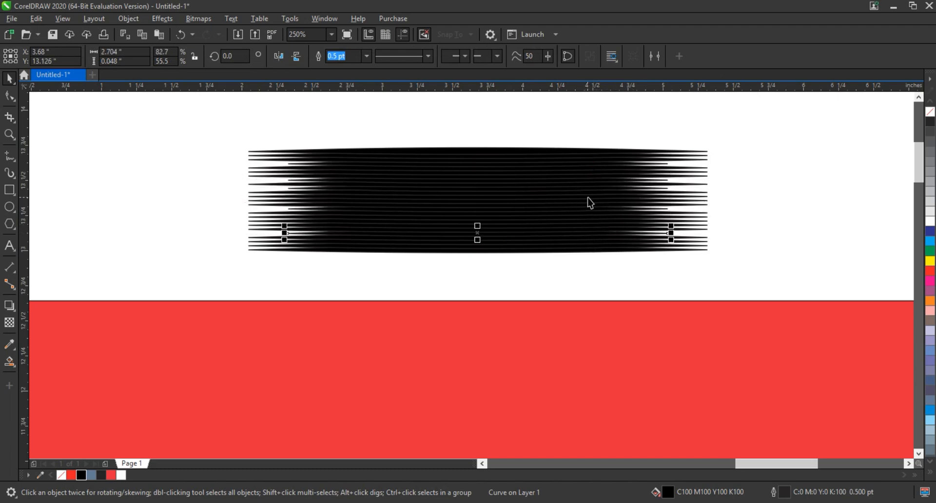
pyautogui.click(587, 202)
pyautogui.hotkey('ctrl', 'r')
# Repeat the shortening on spikes in the upper and lower parts of the stack, applying it several times to some
pyautogui.click(549, 177)
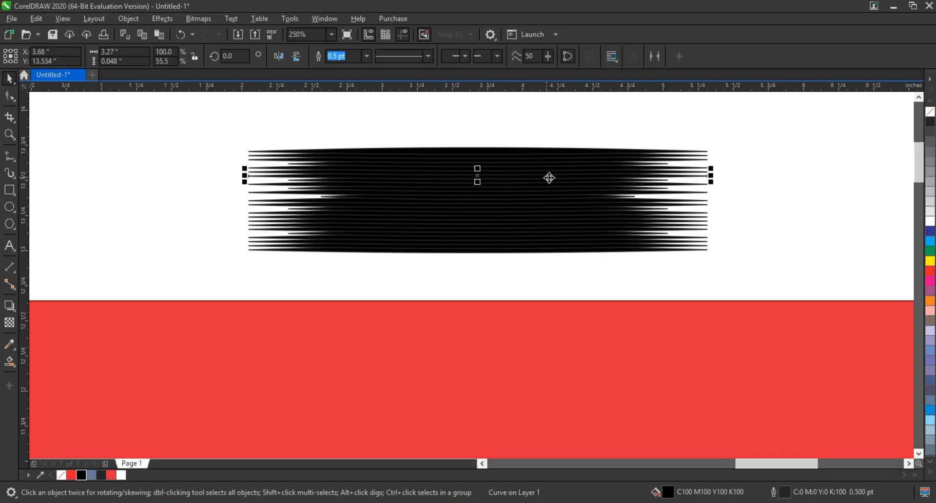
pyautogui.hotkey('ctrl', 'r')
pyautogui.click(568, 163)
pyautogui.hotkey('ctrl', 'r')
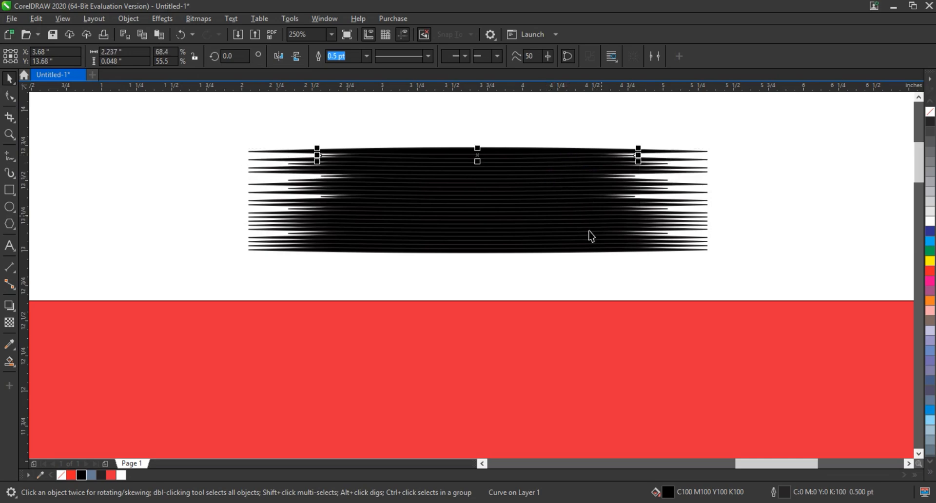
pyautogui.click(555, 238)
pyautogui.hotkey('ctrl', 'r')
pyautogui.hotkey('ctrl', 'r')
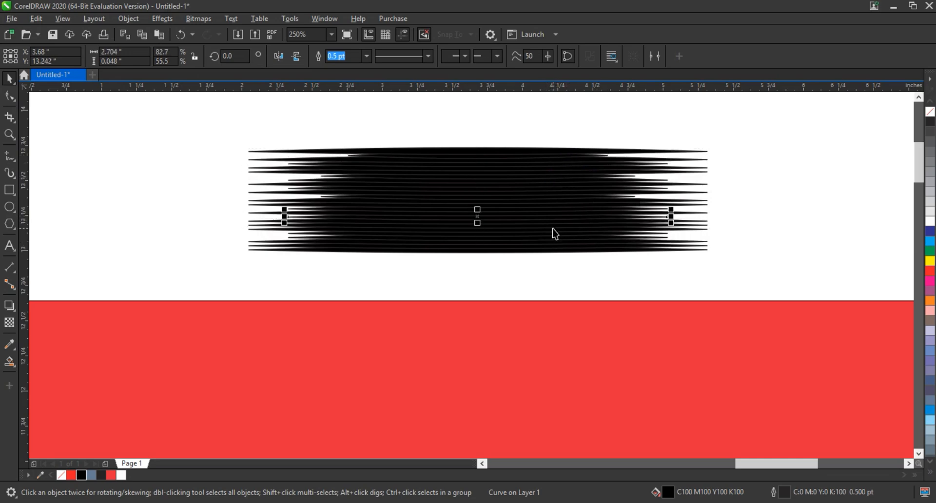
pyautogui.click(553, 229)
pyautogui.hotkey('ctrl', 'r')
pyautogui.hotkey('ctrl', 'r')
pyautogui.hotkey('ctrl', 'r')
pyautogui.hotkey('ctrl', 'r')
# Shorten further spikes around the middle, near the top and at the bottom so both stack edges are irregular
pyautogui.click(555, 210)
pyautogui.hotkey('ctrl', 'r')
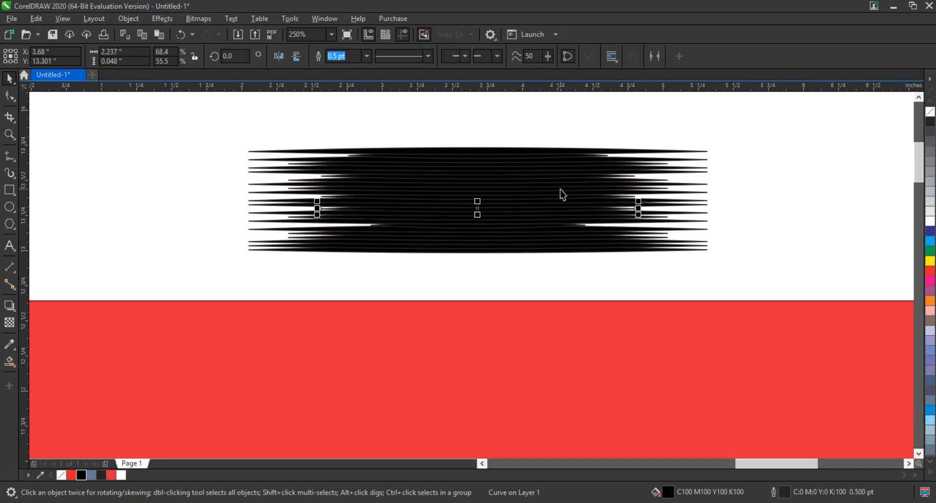
pyautogui.click(549, 190)
pyautogui.hotkey('ctrl', 'r')
pyautogui.click(534, 167)
pyautogui.hotkey('ctrl', 'r')
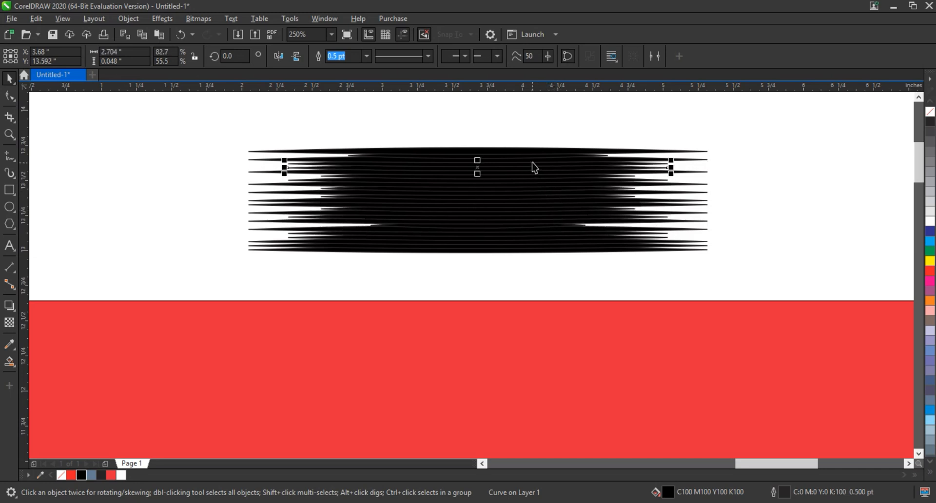
pyautogui.click(535, 168)
pyautogui.hotkey('ctrl', 'r')
pyautogui.click(532, 246)
pyautogui.click(534, 249)
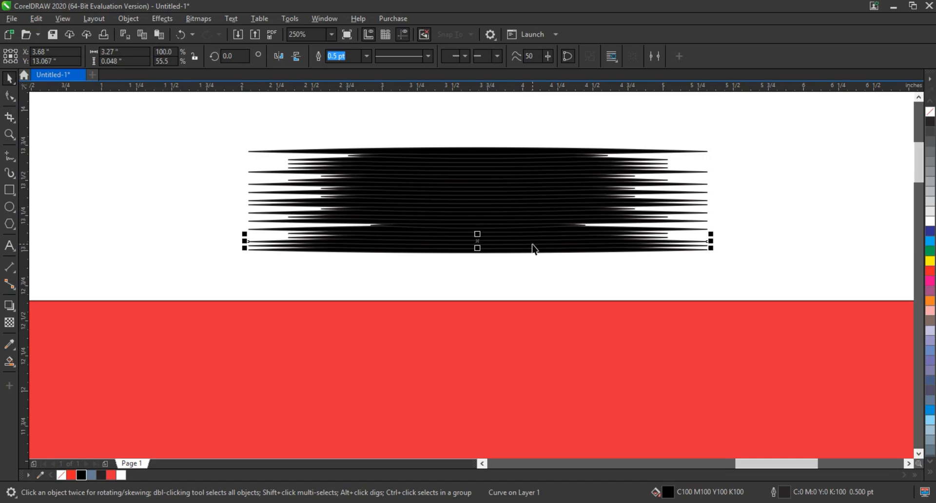
pyautogui.hotkey('ctrl', 'r')
# Shift individual spikes sideways by varying amounts to stagger the stack, undoing the last two changes
pyautogui.scroll(2, 673, 349)
pyautogui.click(671, 341)
pyautogui.click(667, 293)
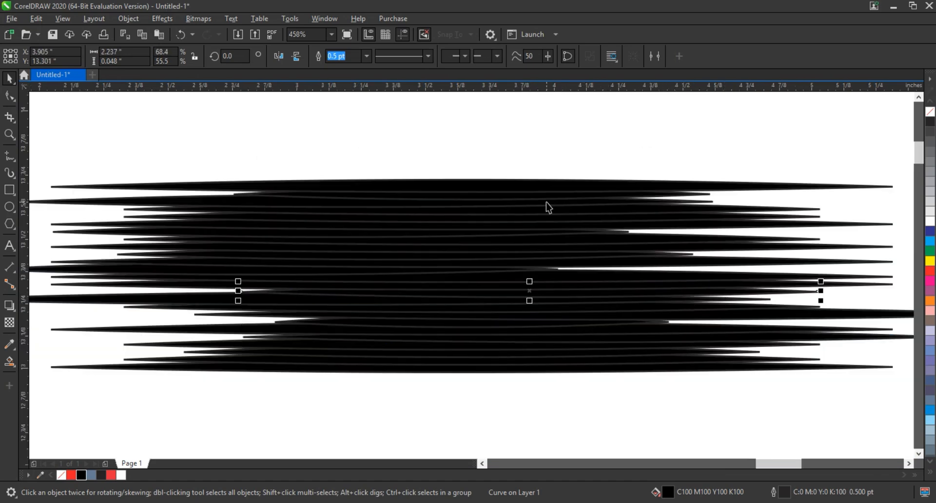
pyautogui.click(541, 201)
pyautogui.hotkey('ctrl', 'r')
pyautogui.click(299, 240)
pyautogui.hotkey('ctrl', 'r')
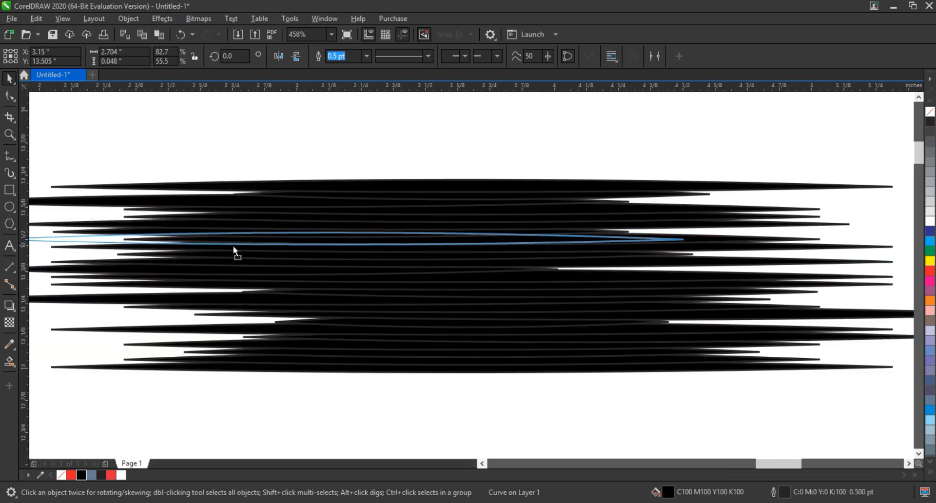
pyautogui.moveTo(233, 245)
pyautogui.mouseDown()
pyautogui.moveTo(549, 236)
pyautogui.moveTo(537, 274)
pyautogui.moveTo(554, 300)
pyautogui.moveTo(580, 292)
pyautogui.moveTo(556, 299)
pyautogui.moveTo(634, 299)
pyautogui.moveTo(514, 286)
pyautogui.mouseUp()
pyautogui.scroll(-2, 544, 253)
pyautogui.hotkey('ctrl', 'z')
pyautogui.hotkey('ctrl', 'z')
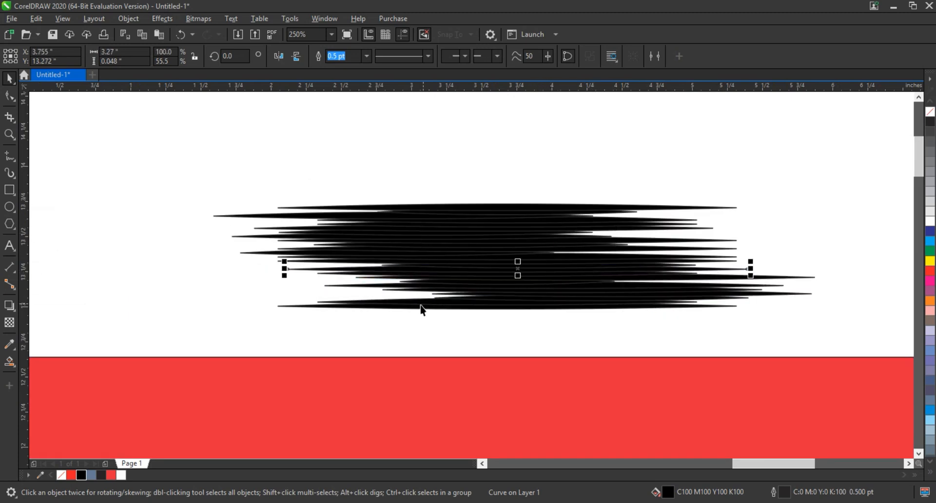
# Slide the bottom spike and another in the upper part of the stack to the right for a more slanted outline
pyautogui.moveTo(423, 310); pyautogui.dragTo(507, 310)
pyautogui.moveTo(383, 241)
pyautogui.mouseDown()
pyautogui.moveTo(364, 238)
pyautogui.moveTo(374, 259)
pyautogui.moveTo(439, 215)
pyautogui.moveTo(401, 206)
pyautogui.moveTo(570, 245)
pyautogui.moveTo(588, 236)
pyautogui.mouseUp()
pyautogui.click(441, 211)
# Narrow the whole stack of spikes to about 3.84 inches wide and combine the spikes into a single curve
pyautogui.click(218, 160)
pyautogui.moveTo(824, 321); pyautogui.dragTo(855, 322)
pyautogui.moveTo(828, 257); pyautogui.dragTo(791, 256)
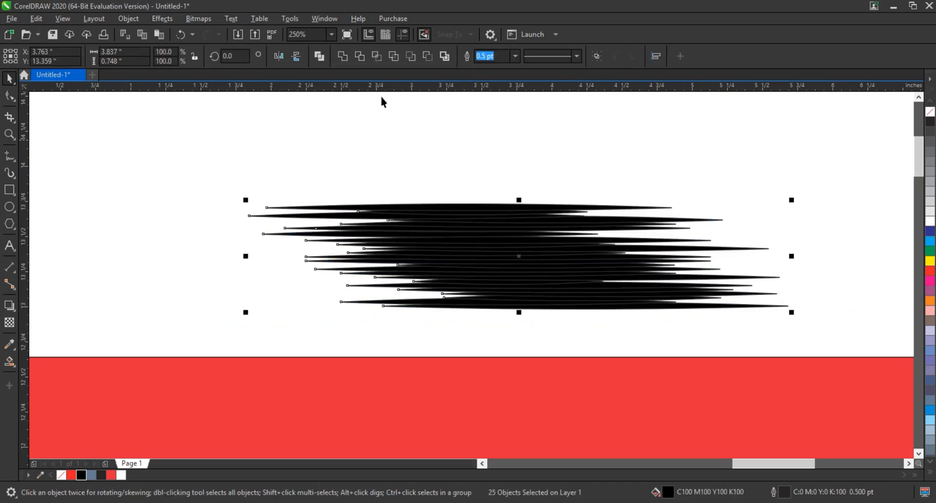
pyautogui.click(320, 57)
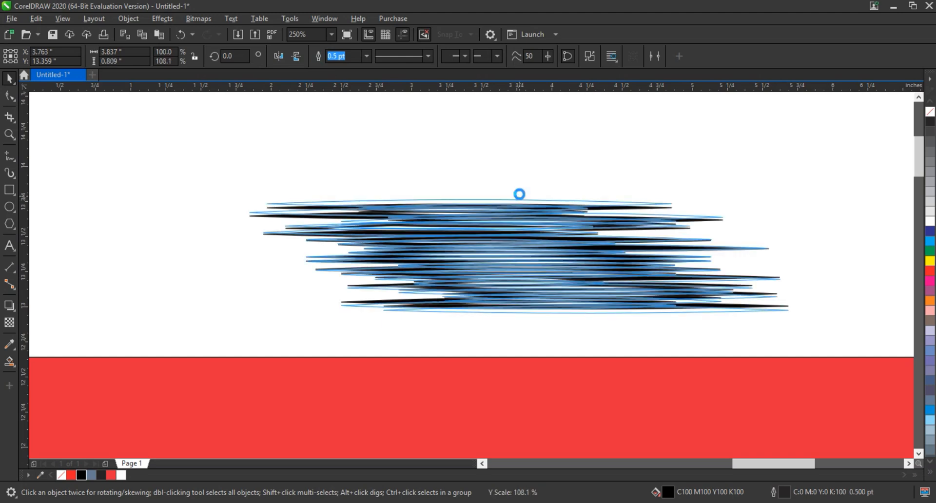
# Move the combined spikes, stretched to about 0.81 inches tall, onto the R's upper diagonal gap and remove their outline
pyautogui.scroll(-4, 510, 182)
pyautogui.moveTo(509, 195); pyautogui.dragTo(576, 413)
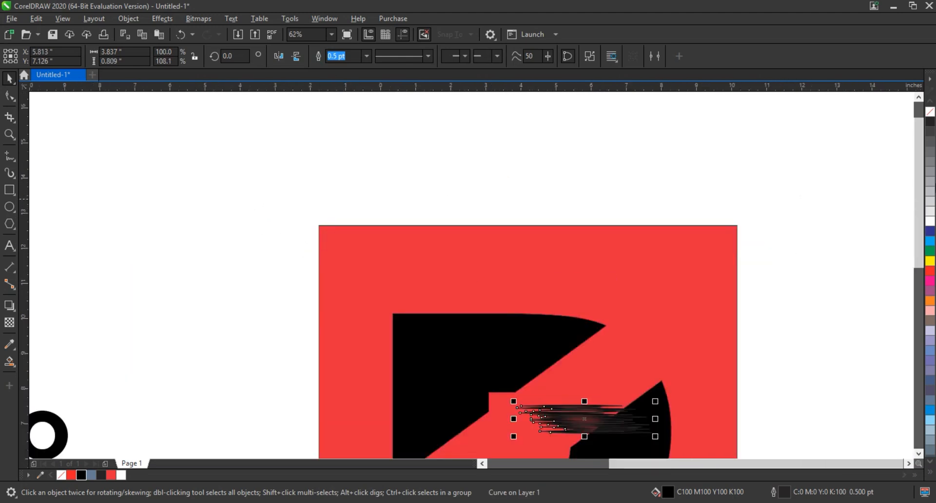
pyautogui.hotkey('shift', 'F2')
pyautogui.rightClick(930, 113)
pyautogui.scroll(-4, 493, 278)
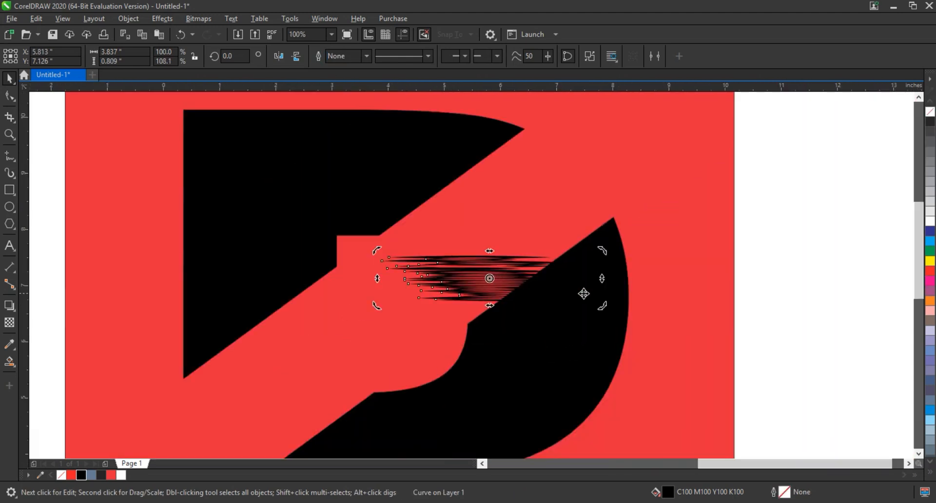
# Enlarge the spikes, rotate them about 36.6 degrees, and place them over the upper right end of the diagonal gap
pyautogui.click(487, 265)
pyautogui.moveTo(490, 241); pyautogui.dragTo(490, 225)
pyautogui.click(590, 316)
pyautogui.moveTo(604, 317); pyautogui.dragTo(609, 240)
pyautogui.moveTo(490, 240)
pyautogui.mouseDown()
pyautogui.moveTo(473, 234)
pyautogui.moveTo(589, 184)
pyautogui.moveTo(518, 236)
pyautogui.moveTo(609, 179)
pyautogui.moveTo(592, 195)
pyautogui.mouseUp()
pyautogui.scroll(-2, 526, 250)
pyautogui.moveTo(526, 239); pyautogui.dragTo(533, 237)
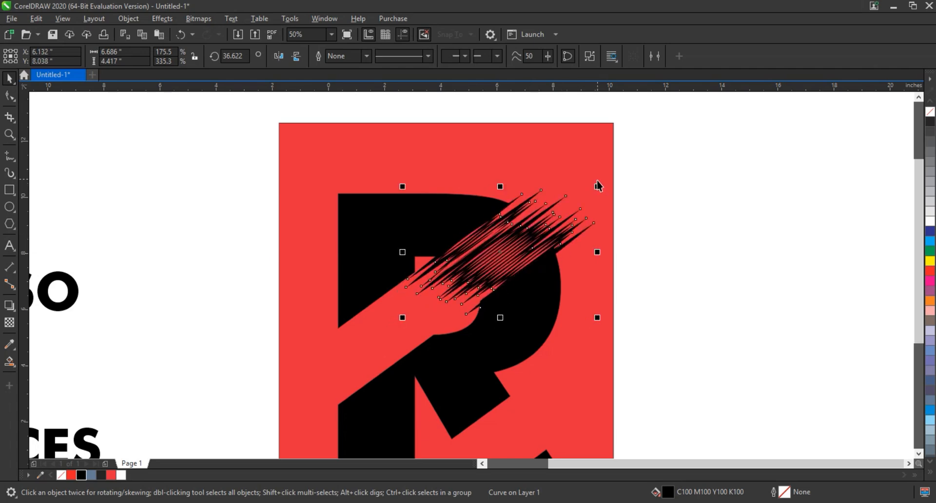
# Scale the rotated spikes down to about 5.91 by 3.90 inches and fit them over the cut edges of the R's bowl
pyautogui.moveTo(599, 186); pyautogui.dragTo(582, 197)
pyautogui.moveTo(543, 242); pyautogui.dragTo(530, 250)
pyautogui.click(595, 281)
pyautogui.scroll(-1, 585, 190)
pyautogui.click(561, 188)
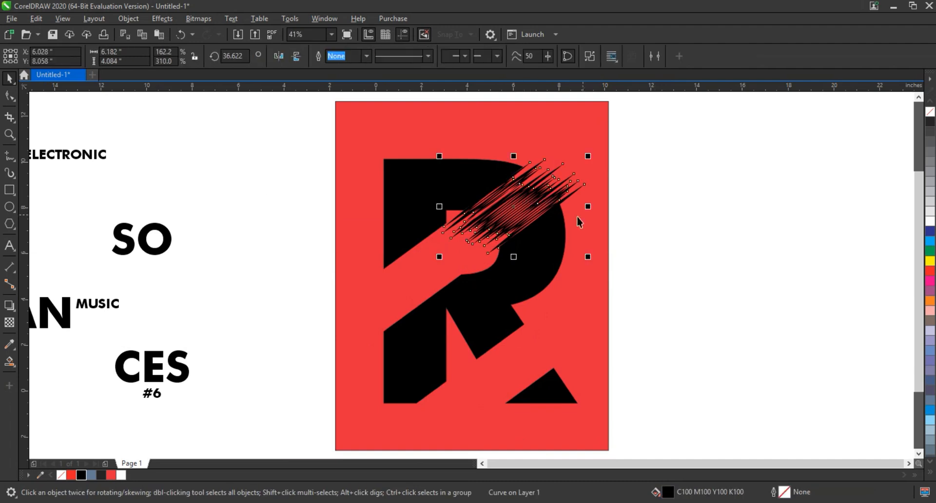
pyautogui.click(10, 135)
pyautogui.scroll(1, 585, 351)
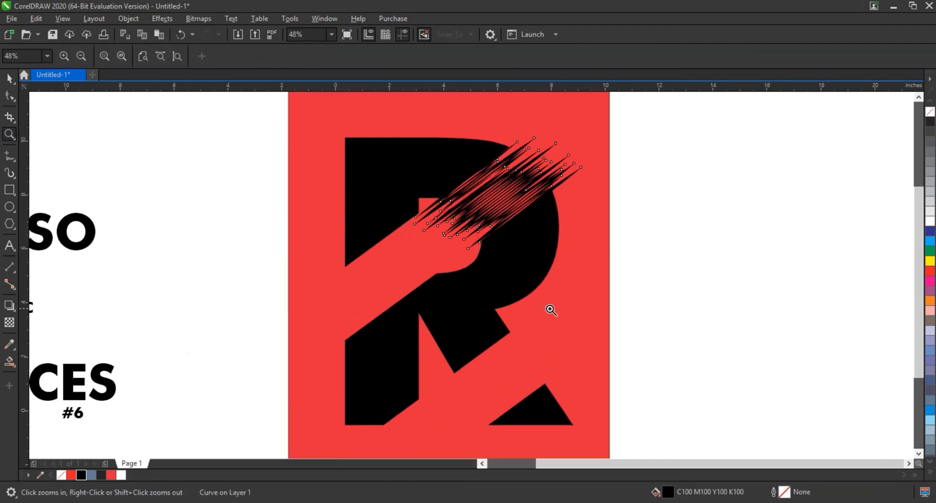
pyautogui.click(5, 75)
pyautogui.moveTo(582, 251); pyautogui.dragTo(574, 245)
pyautogui.click(495, 183)
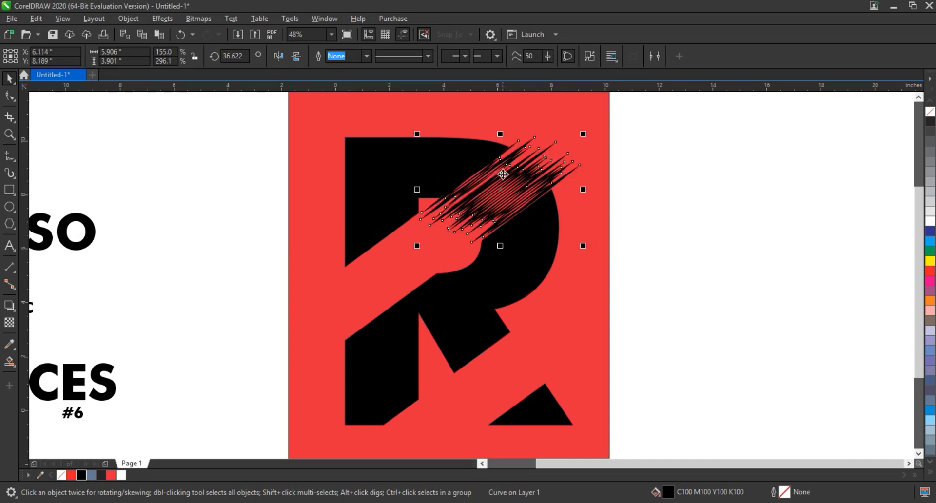
# Copy the spikes down along the diagonal gap and place the copy across the R's stem at the gap's lower left end
pyautogui.moveTo(501, 175)
pyautogui.mouseDown()
pyautogui.moveTo(380, 266)
pyautogui.moveTo(379, 250)
pyautogui.moveTo(388, 259)
pyautogui.moveTo(411, 247)
pyautogui.mouseUp()
pyautogui.click(412, 247)
pyautogui.moveTo(406, 315)
pyautogui.mouseDown()
pyautogui.moveTo(376, 323)
pyautogui.moveTo(413, 315)
pyautogui.mouseUp()
pyautogui.hotkey('ctrl', 'z')
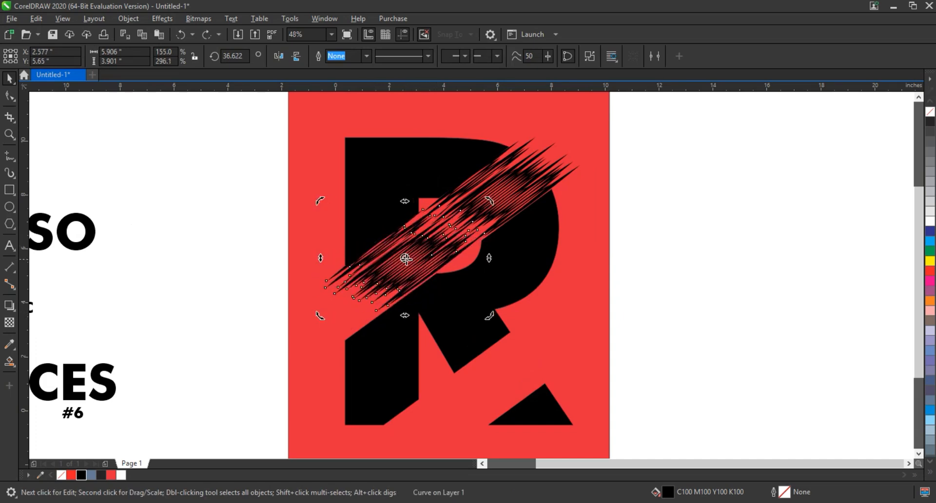
pyautogui.moveTo(423, 256)
pyautogui.mouseDown()
pyautogui.moveTo(391, 283)
pyautogui.moveTo(403, 274)
pyautogui.mouseUp()
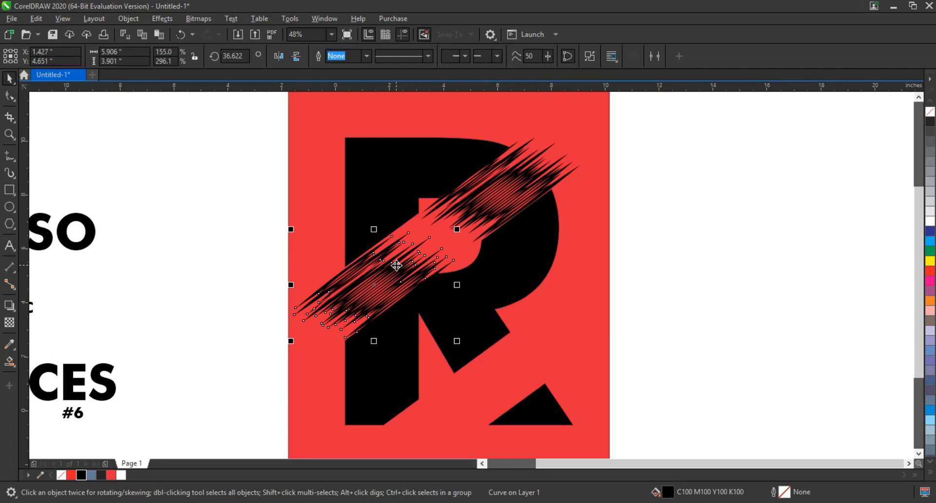
# Add a smaller copy of the spikes at the upper piece's lower left tip and a full-size copy across the leg's gap
pyautogui.moveTo(454, 230); pyautogui.dragTo(426, 267)
pyautogui.moveTo(377, 290)
pyautogui.mouseDown()
pyautogui.moveTo(489, 353)
pyautogui.moveTo(498, 389)
pyautogui.mouseUp()
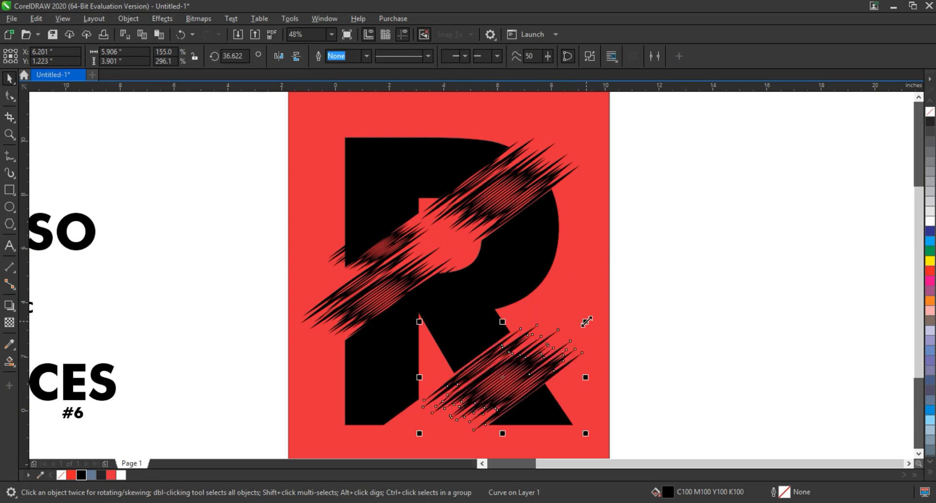
# Enlarge the leg's spikes to about 6.04 by 3.99 inches and place a smaller spike copy across the stem's lower right cut
pyautogui.moveTo(587, 322); pyautogui.dragTo(589, 319)
pyautogui.moveTo(504, 357); pyautogui.dragTo(513, 357)
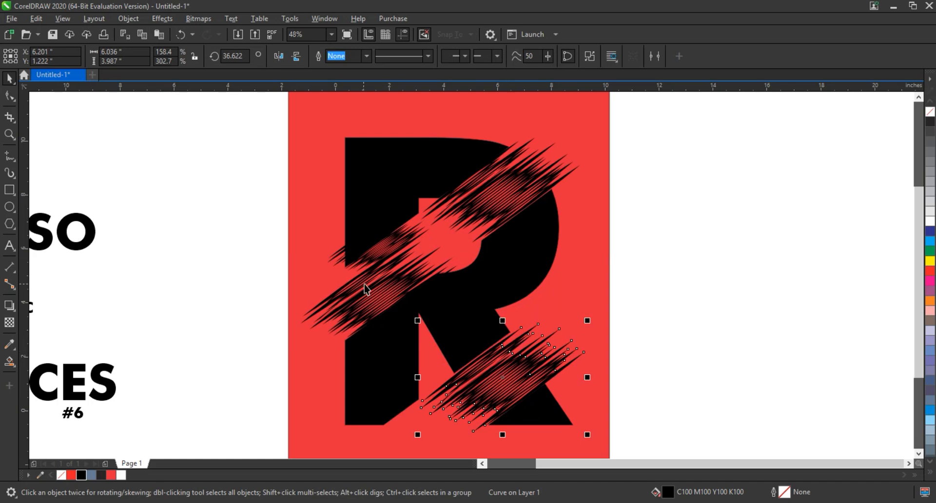
pyautogui.click(379, 290)
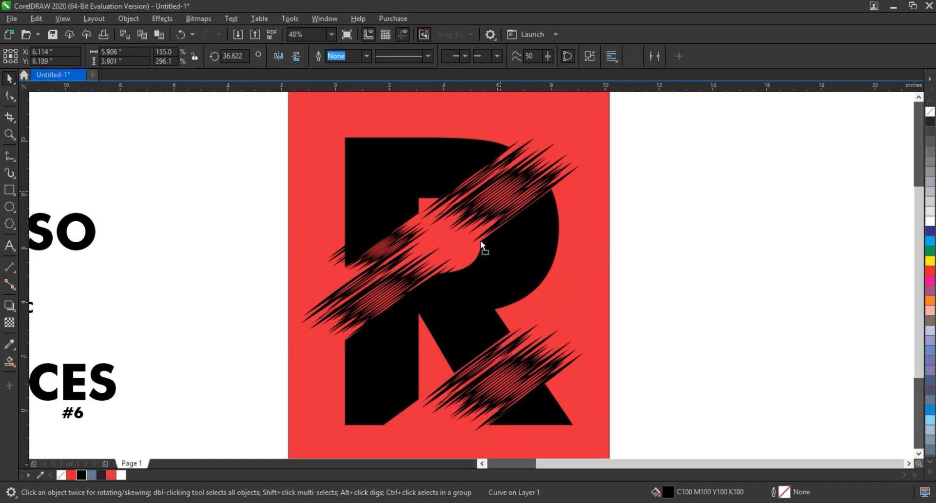
pyautogui.moveTo(480, 241)
pyautogui.mouseDown()
pyautogui.moveTo(481, 375)
pyautogui.moveTo(445, 386)
pyautogui.moveTo(458, 379)
pyautogui.mouseUp()
pyautogui.click(419, 418)
pyautogui.moveTo(420, 413); pyautogui.dragTo(416, 417)
pyautogui.click(239, 390)
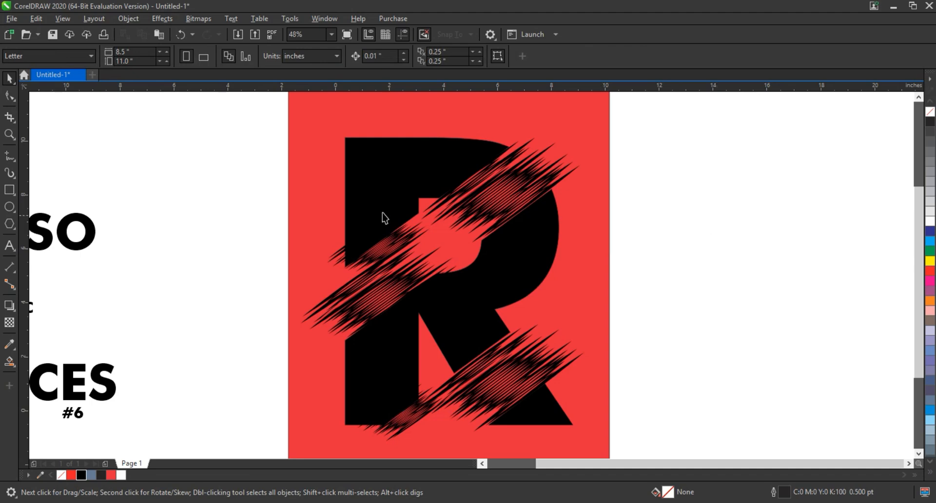
# Weld the cut R pieces and all the spike copies into a single black curve
pyautogui.scroll(-2, 418, 288)
pyautogui.moveTo(302, 168); pyautogui.dragTo(518, 371)
pyautogui.click(453, 190)
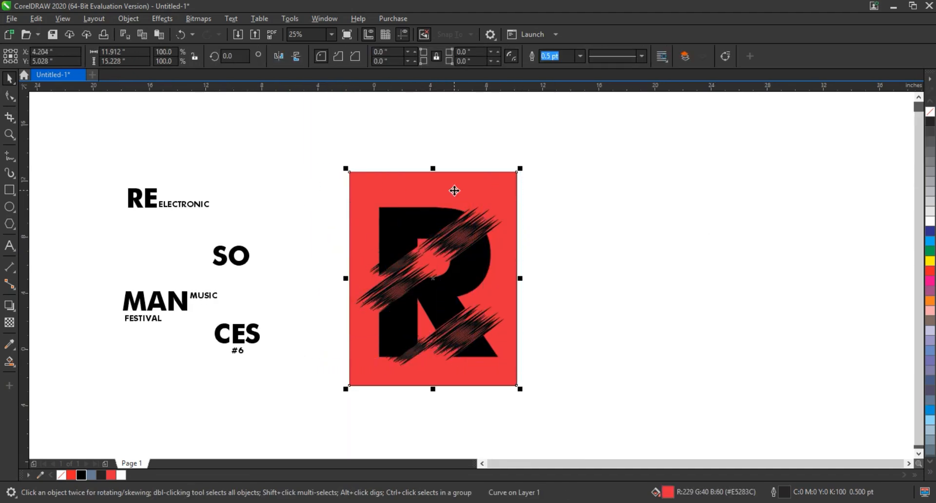
pyautogui.hotkey('shift', 'F2')
# Align the merged R with the vertical center of the red background rectangle
pyautogui.click(525, 225)
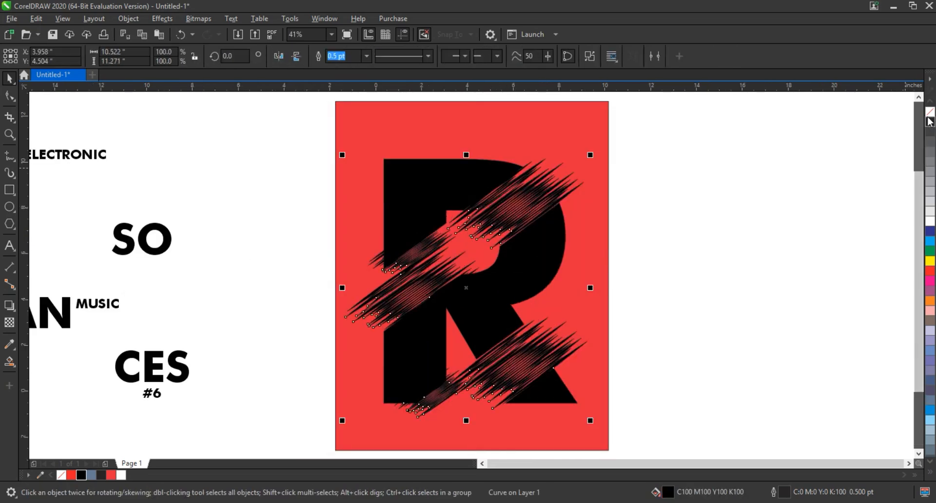
pyautogui.keyDown('shift'); pyautogui.click(476, 306); pyautogui.keyUp('shift')
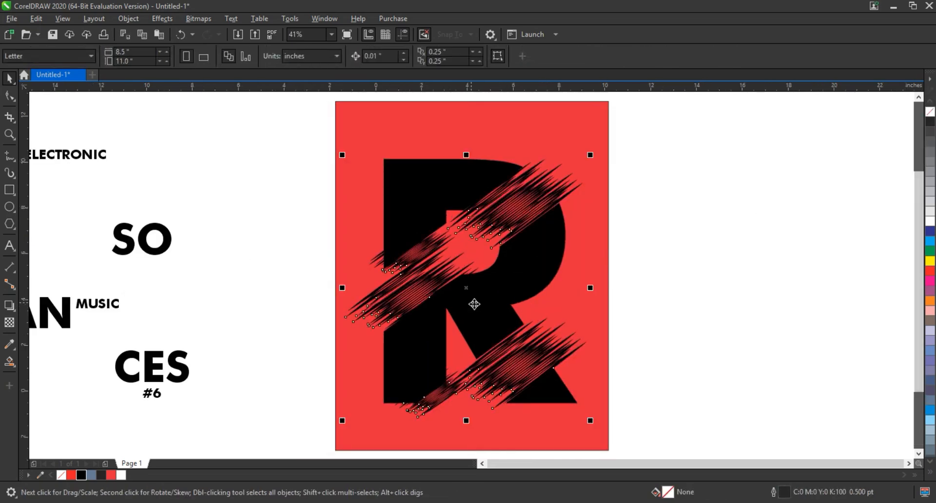
pyautogui.press('e')
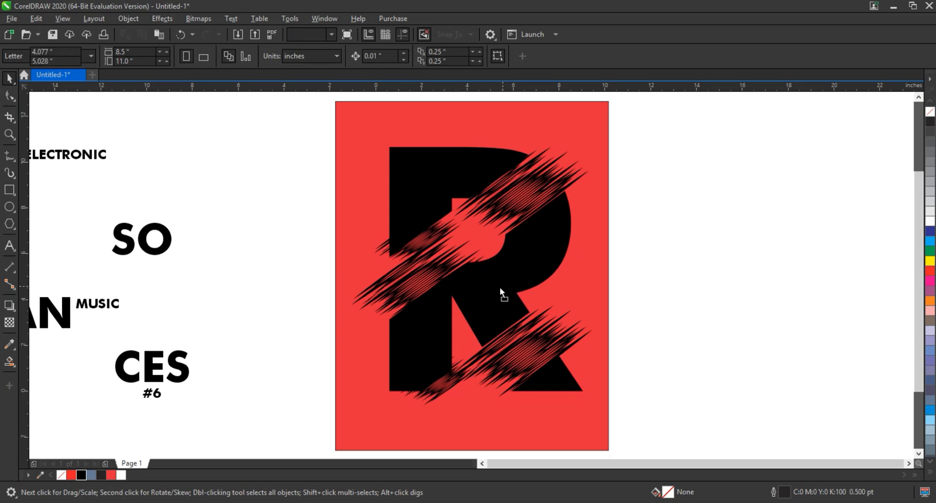
pyautogui.click(632, 339)
# Move the group of festival lettering onto the poster over the R and fill it white
pyautogui.scroll(-2, 631, 340)
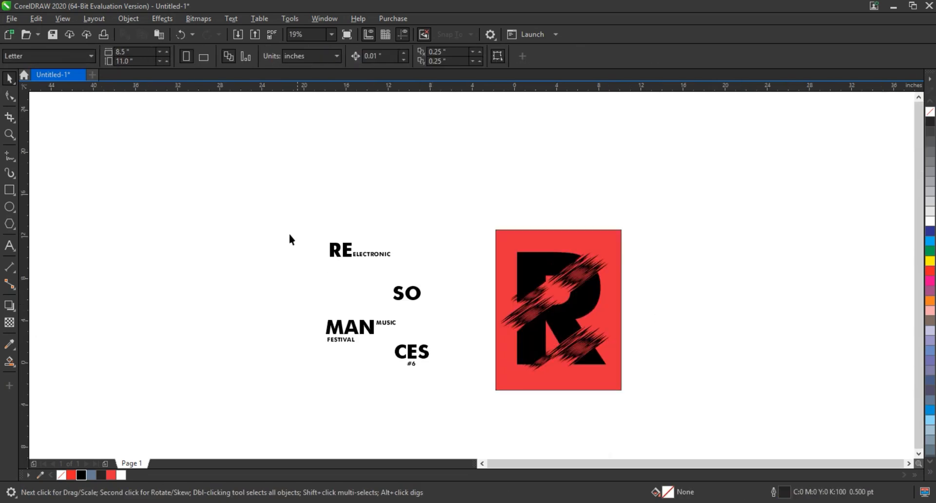
pyautogui.moveTo(435, 404); pyautogui.dragTo(435, 404)
pyautogui.moveTo(411, 355); pyautogui.dragTo(593, 355)
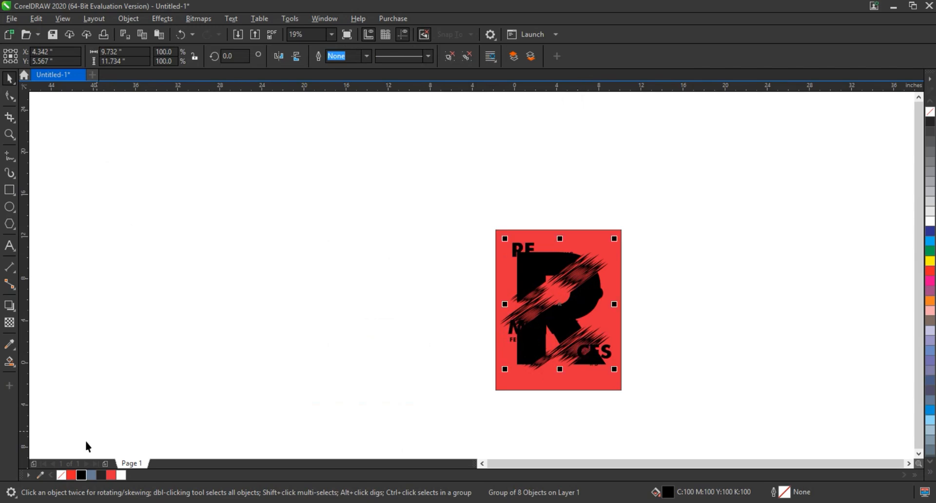
pyautogui.click(121, 475)
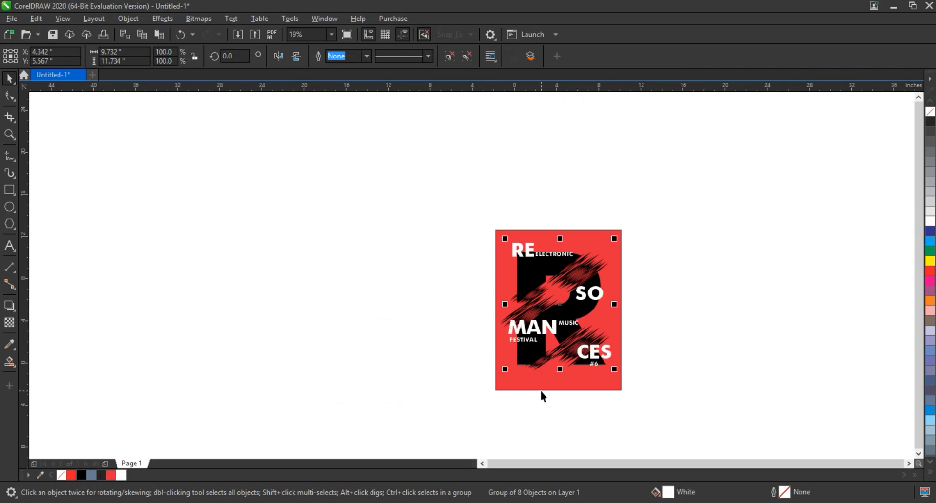
# Shift the white lettering slightly down and to the left over the R, and preview the poster full screen
pyautogui.scroll(2, 626, 334)
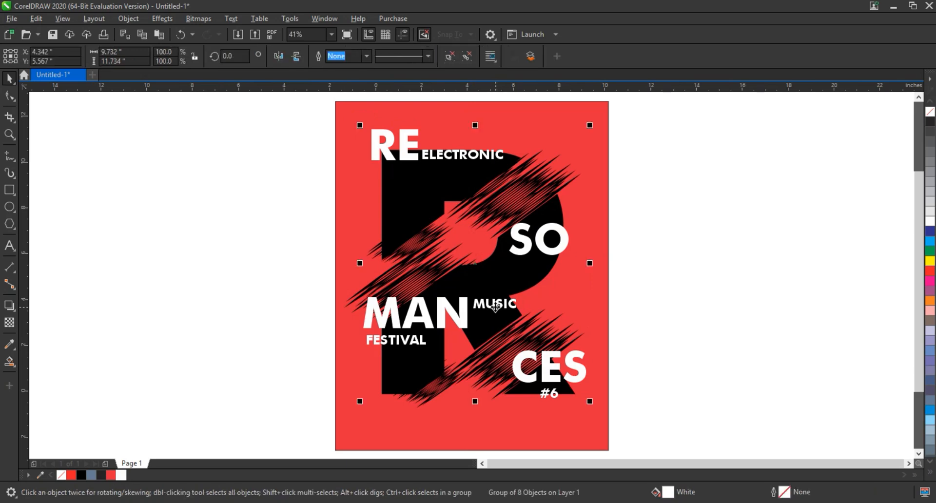
pyautogui.moveTo(496, 312); pyautogui.dragTo(491, 317)
pyautogui.click(589, 413)
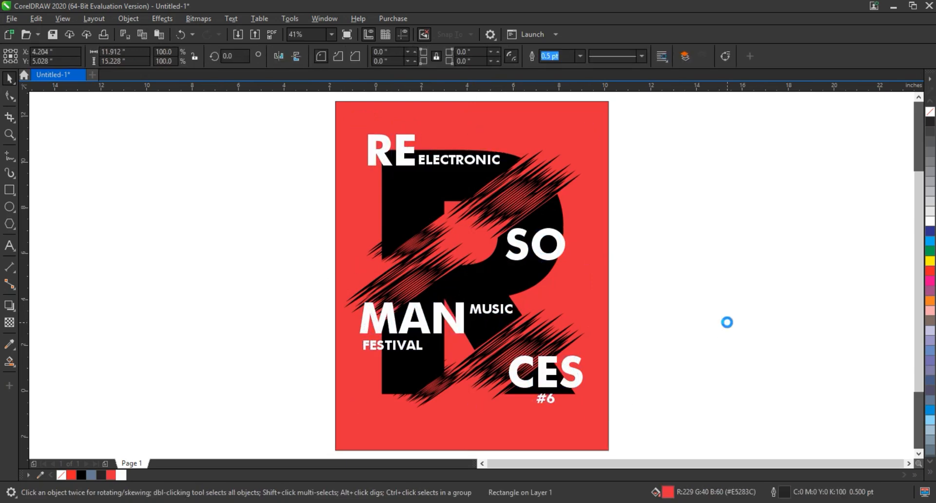
pyautogui.press('F9')
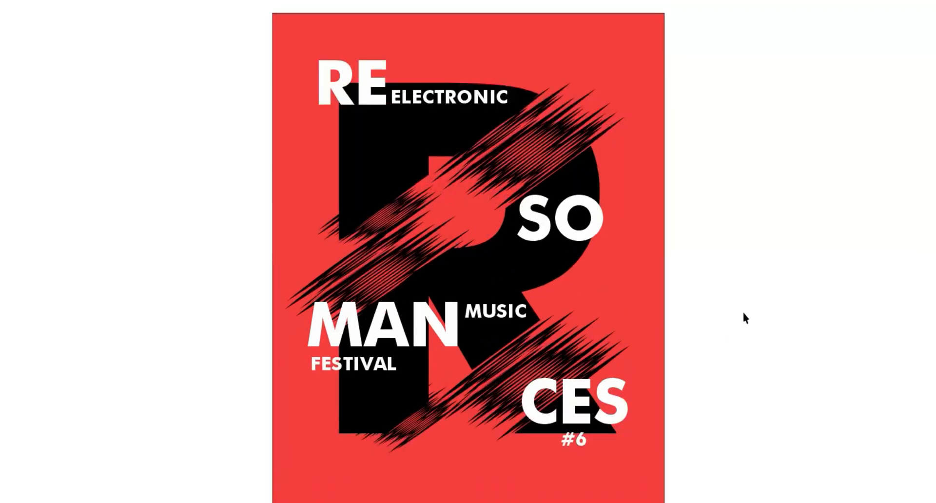